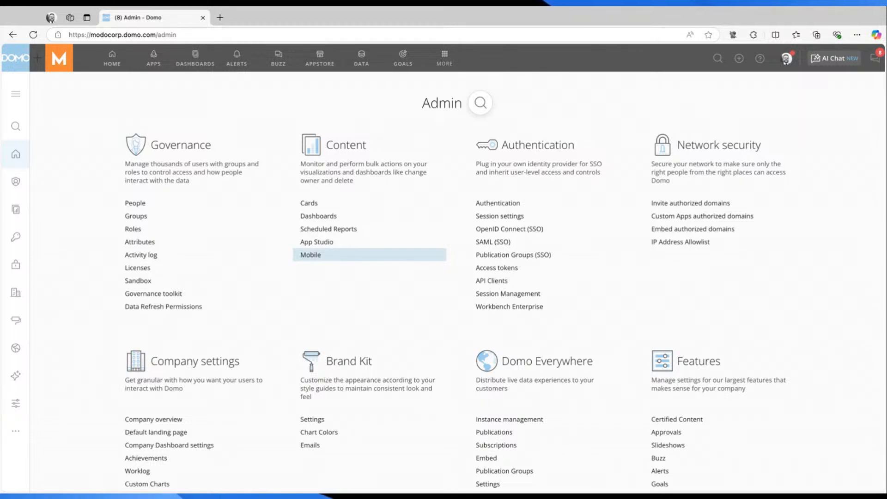
Step: Open the mobile configurations in the Content admin settings, view the available themes, and open the Domo application's configurations
{"action": "left_click", "coordinate": [310, 254]}
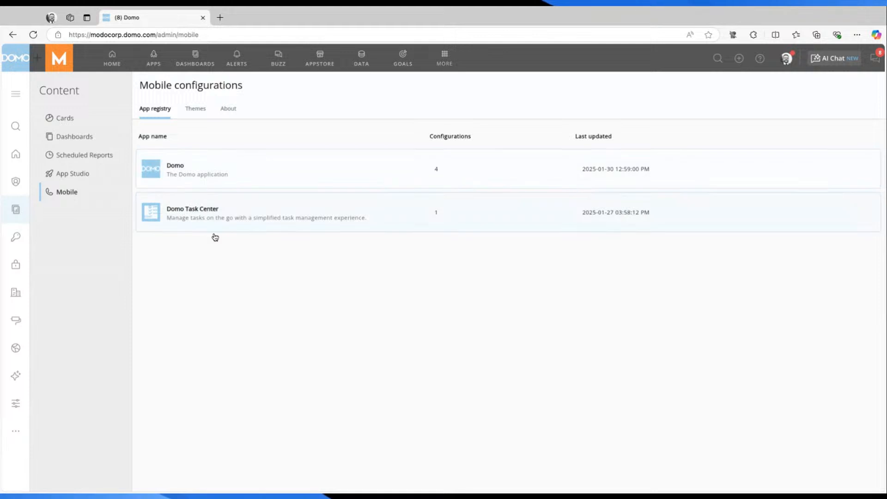
{"action": "left_click", "coordinate": [197, 110]}
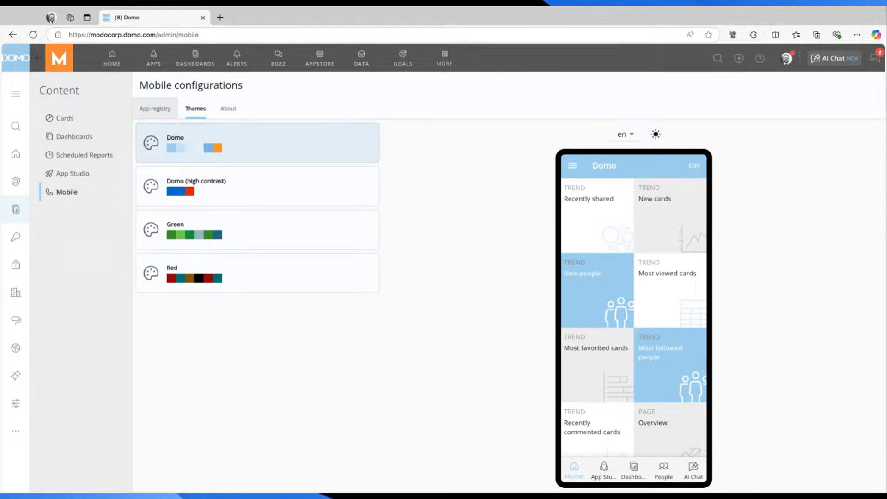
{"action": "left_click", "coordinate": [155, 108]}
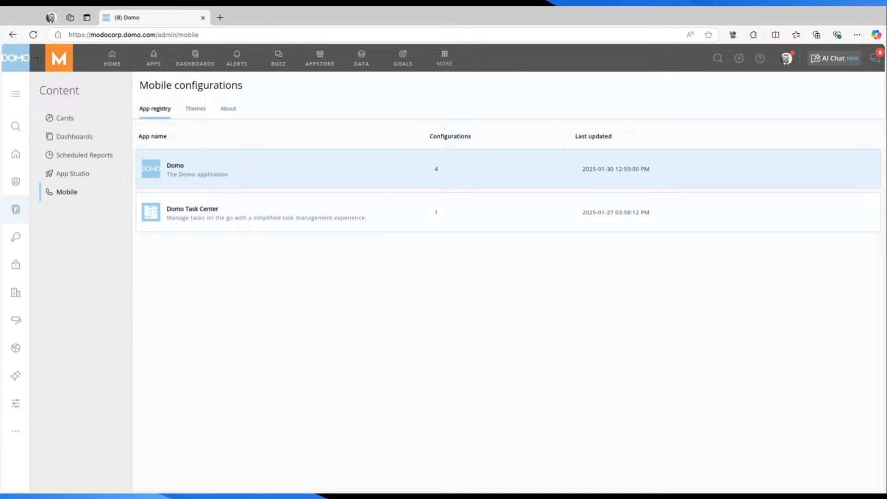
{"action": "left_click", "coordinate": [291, 178]}
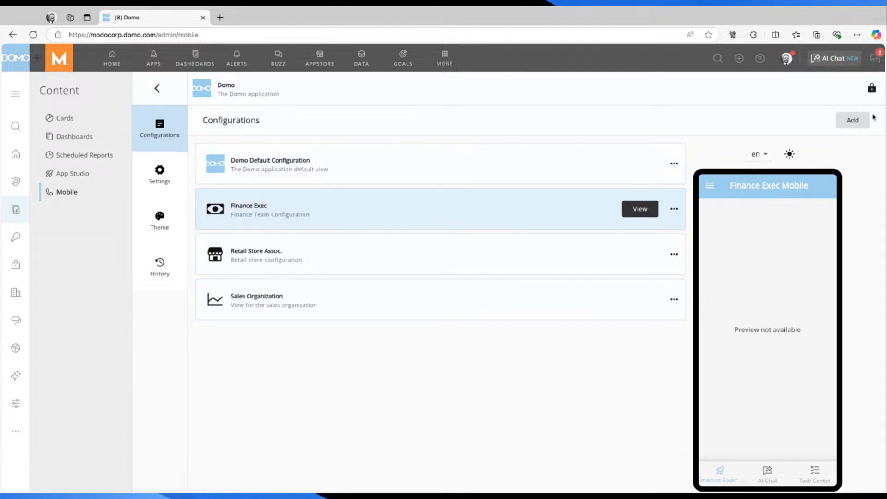
Step: Start adding a new configuration to the Domo application and title it "Livestream Demo"
{"action": "left_click", "coordinate": [850, 121]}
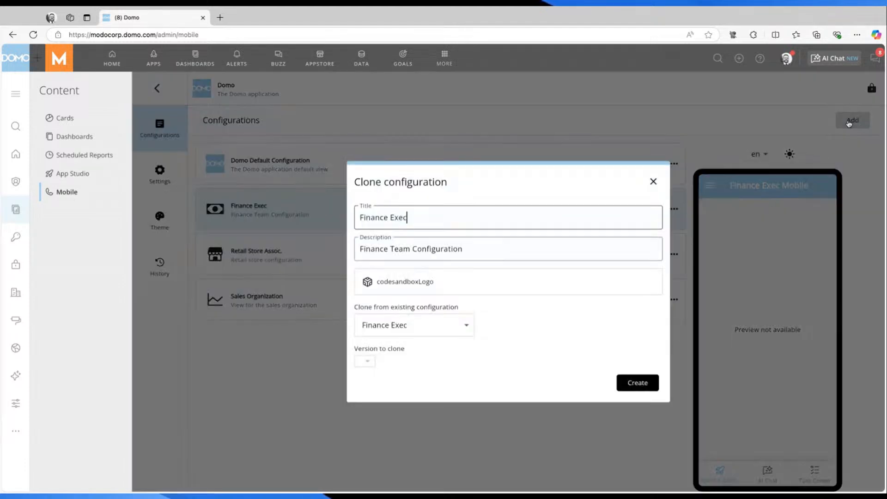
{"action": "left_click", "coordinate": [446, 218]}
{"action": "key", "text": "ctrl+a"}
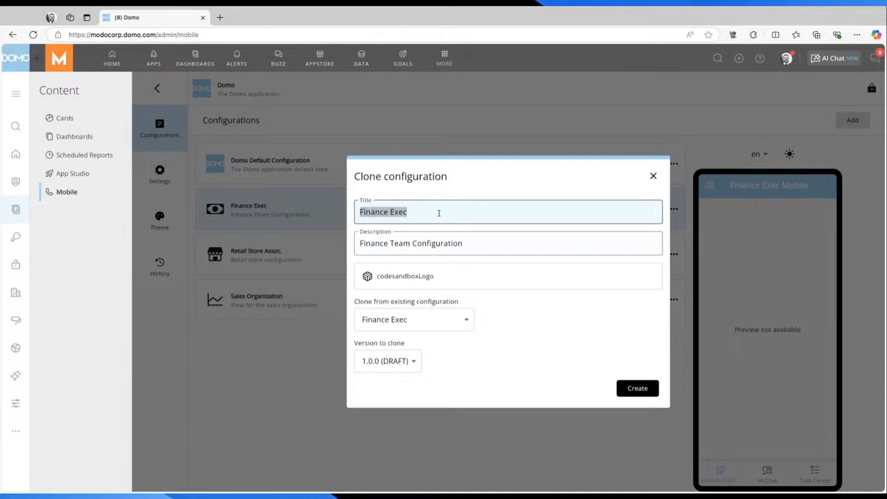
{"action": "type", "text": "Liv"}
{"action": "key", "text": "BackSpace"}
{"action": "key", "text": "BackSpace"}
{"action": "key", "text": "BackSpace"}
{"action": "type", "text": "Livestream Demo"}
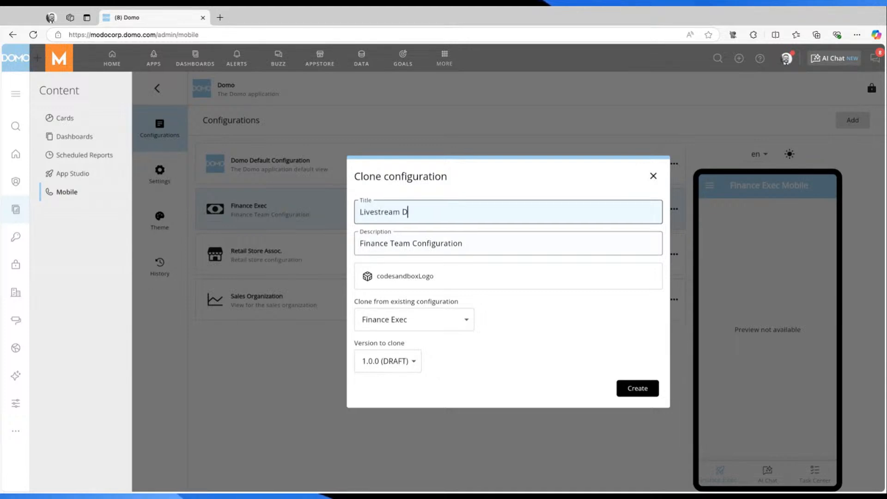
Step: Replace the new configuration's description with "Building out with the community on the Livestream"
{"action": "left_click", "coordinate": [480, 242]}
{"action": "key", "text": "ctrl+shift+Left"}
{"action": "key", "text": "ctrl+shift+Left"}
{"action": "key", "text": "ctrl+shift+Left"}
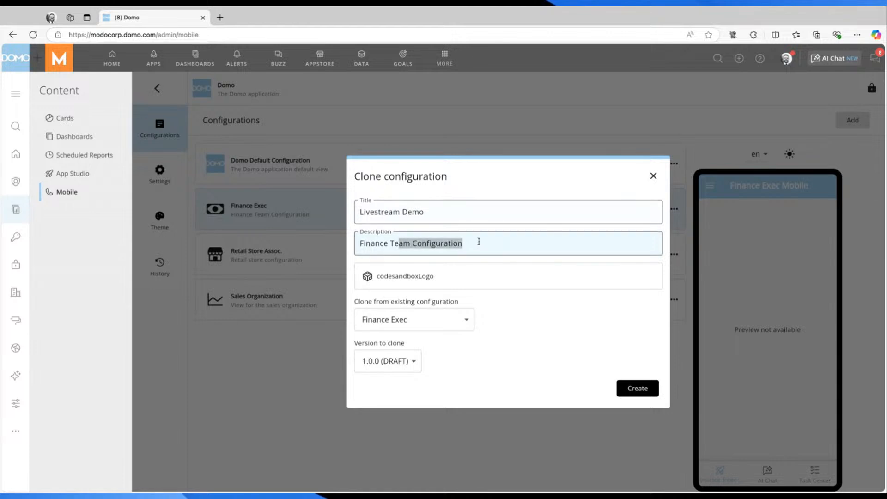
{"action": "type", "text": "Building ou"}
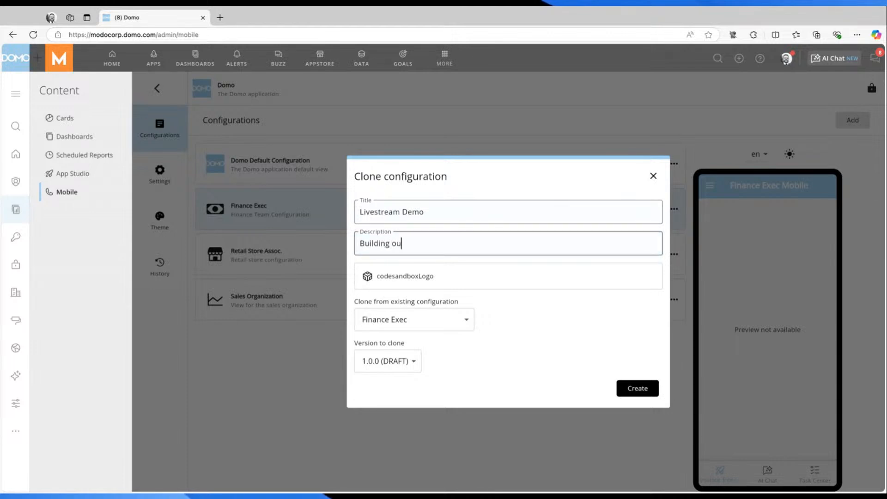
{"action": "type", "text": "t with the communi"}
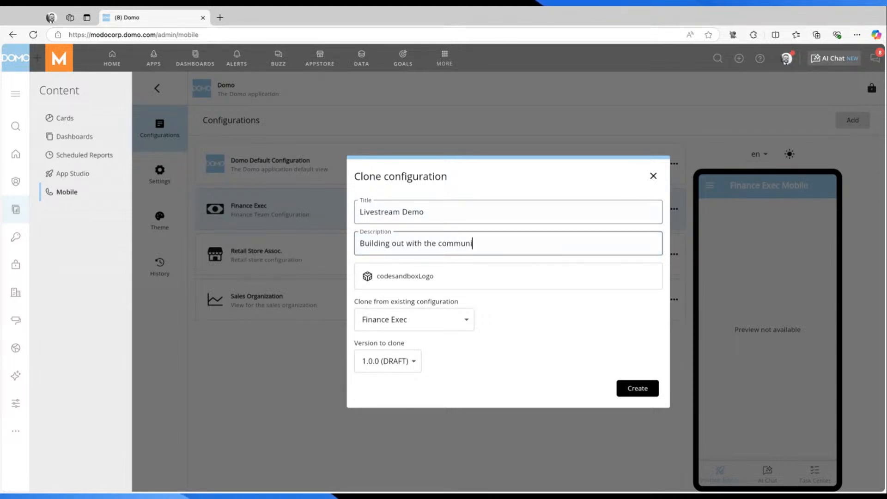
{"action": "type", "text": "ty on the Livestream"}
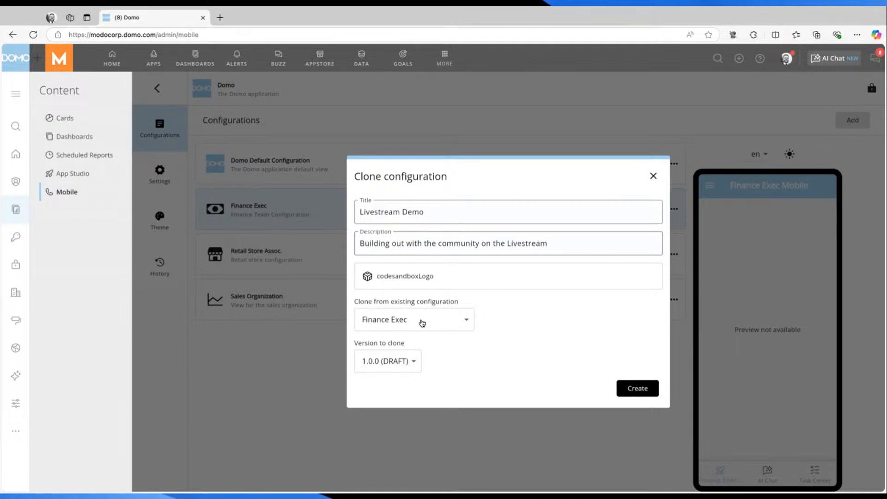
Step: Set Domo Default Configuration as the configuration to clone from and create the new configuration
{"action": "left_click", "coordinate": [470, 322]}
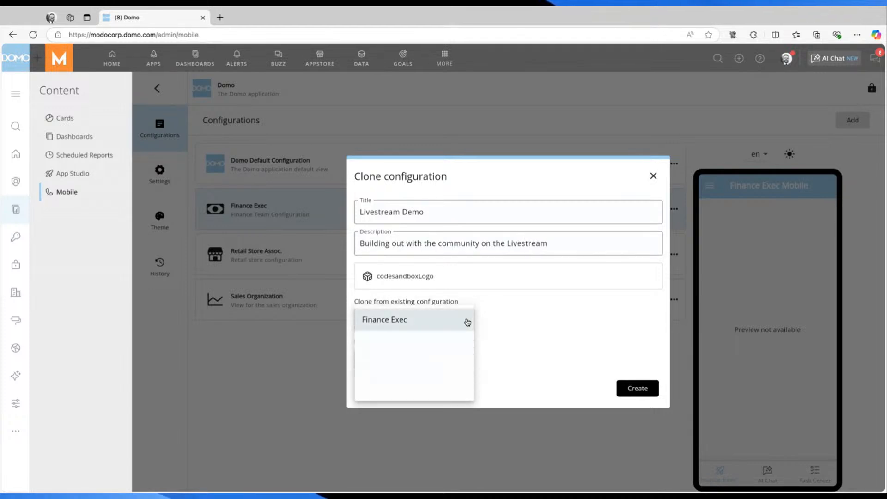
{"action": "left_click", "coordinate": [434, 345]}
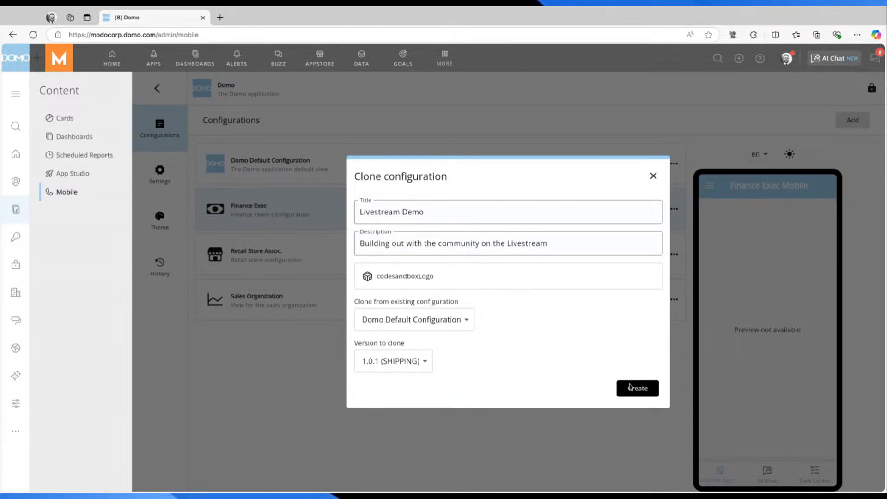
{"action": "left_click", "coordinate": [634, 390]}
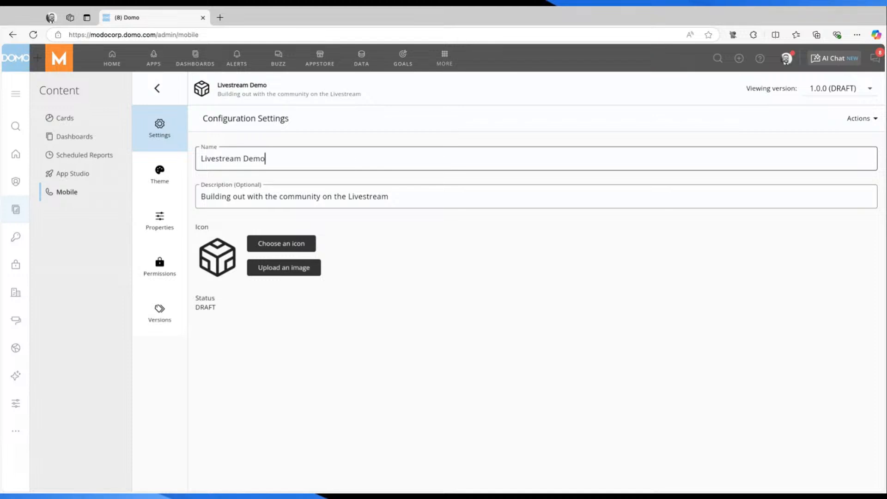
Step: Review the version choices and the actions available for the Livestream Demo configuration
{"action": "left_click", "coordinate": [850, 96]}
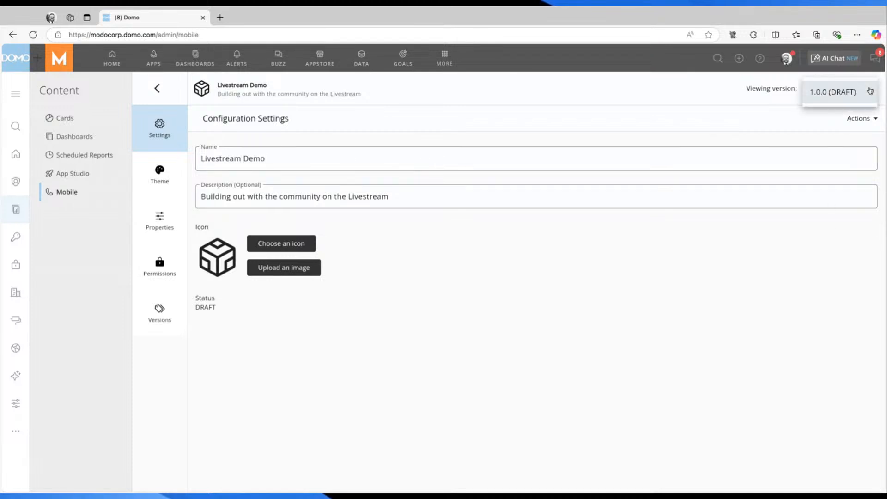
{"action": "left_click", "coordinate": [875, 119]}
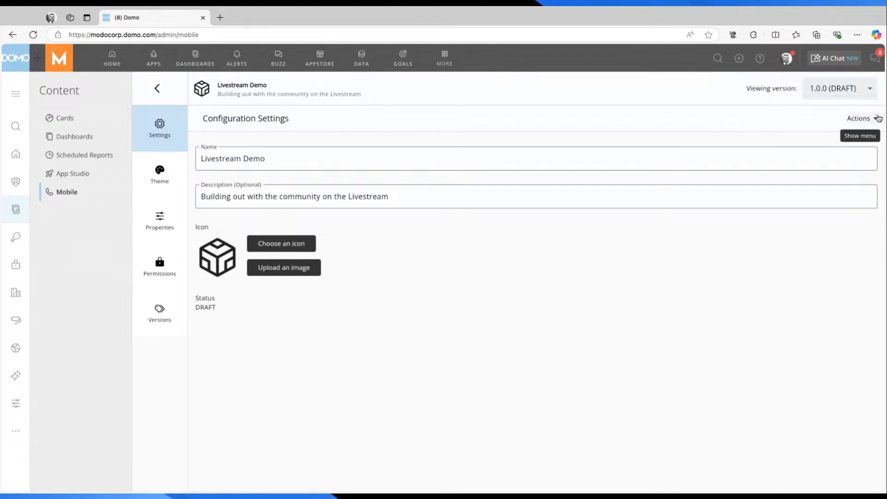
{"action": "left_click", "coordinate": [874, 118]}
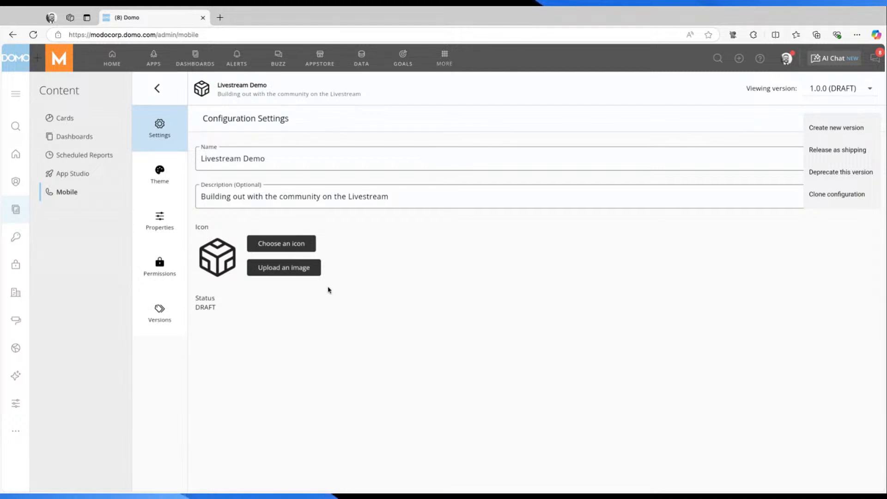
{"action": "left_click", "coordinate": [405, 269]}
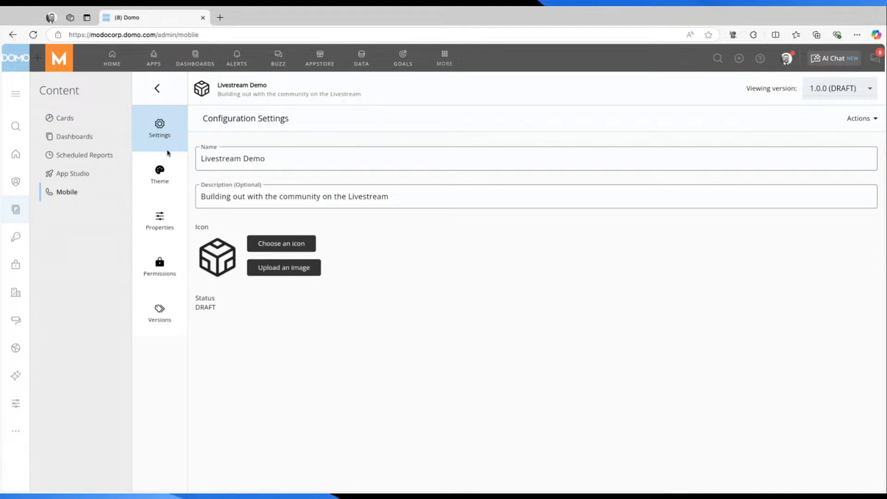
Step: View the override themes offered for the Livestream Demo configuration without selecting one
{"action": "left_click", "coordinate": [164, 174]}
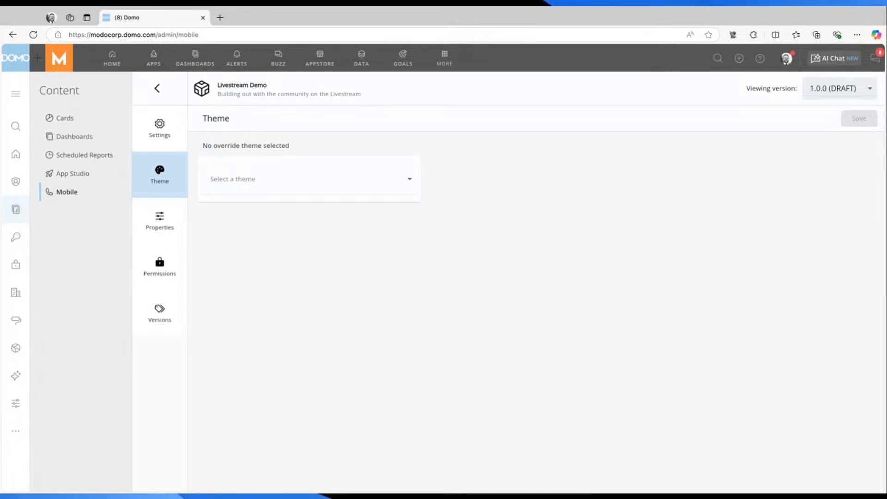
{"action": "left_click", "coordinate": [369, 185]}
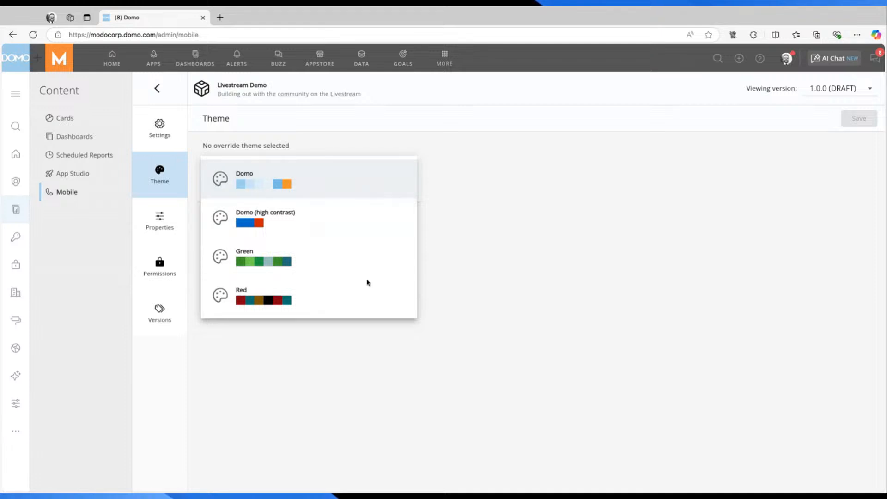
{"action": "left_click", "coordinate": [467, 194]}
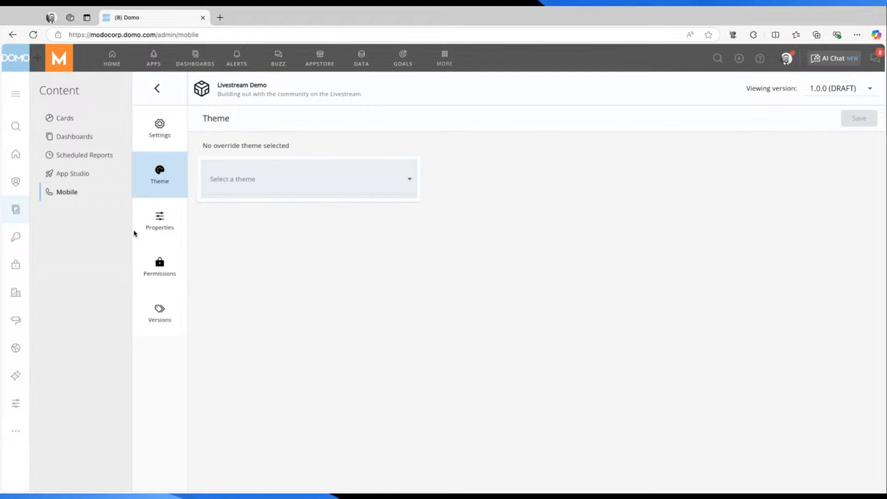
Step: Open the configuration's properties and examine the phone preview's App Studio, Dashboards, People and Home tabs and its navigation drawer
{"action": "left_click", "coordinate": [167, 222]}
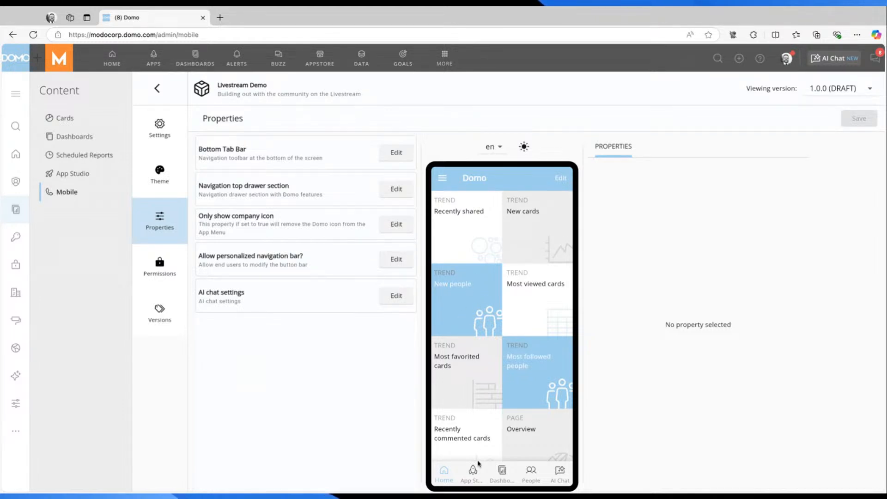
{"action": "left_click", "coordinate": [473, 472]}
{"action": "left_click", "coordinate": [502, 474]}
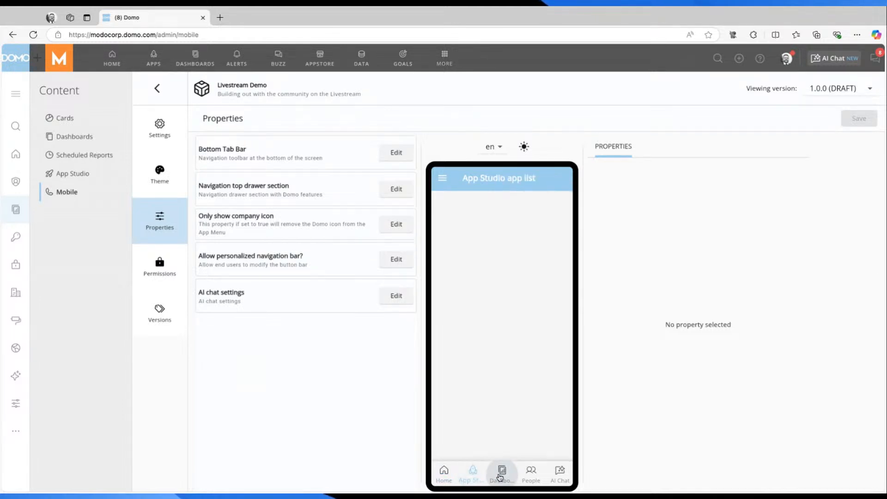
{"action": "left_click", "coordinate": [530, 471]}
{"action": "left_click", "coordinate": [444, 471]}
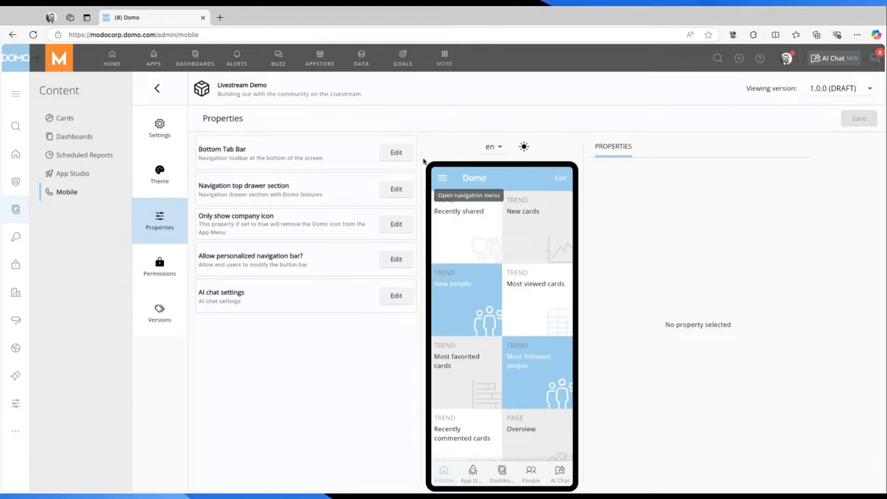
{"action": "left_click", "coordinate": [444, 180]}
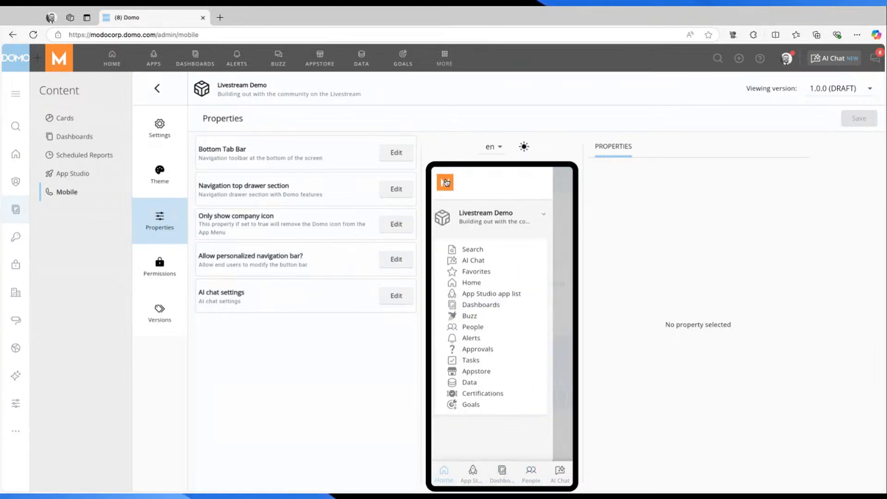
{"action": "left_click", "coordinate": [558, 181]}
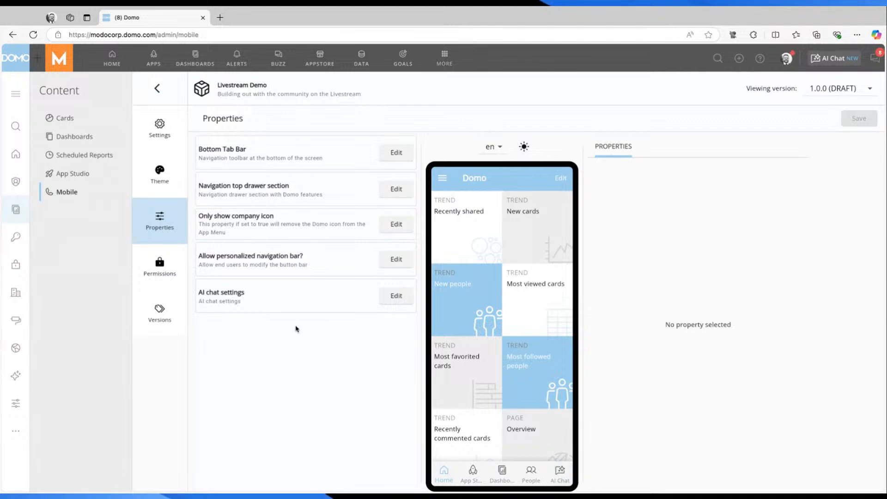
Step: Remove the AI Chat and People items from the Bottom Tab Bar and move Dashboards to the first position
{"action": "left_click", "coordinate": [392, 156]}
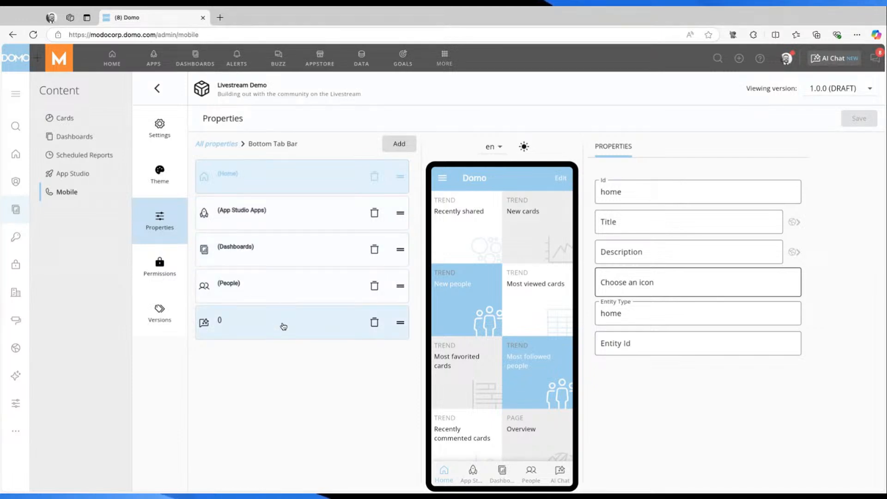
{"action": "left_click", "coordinate": [374, 323]}
{"action": "left_click", "coordinate": [374, 286]}
{"action": "left_click", "coordinate": [375, 242]}
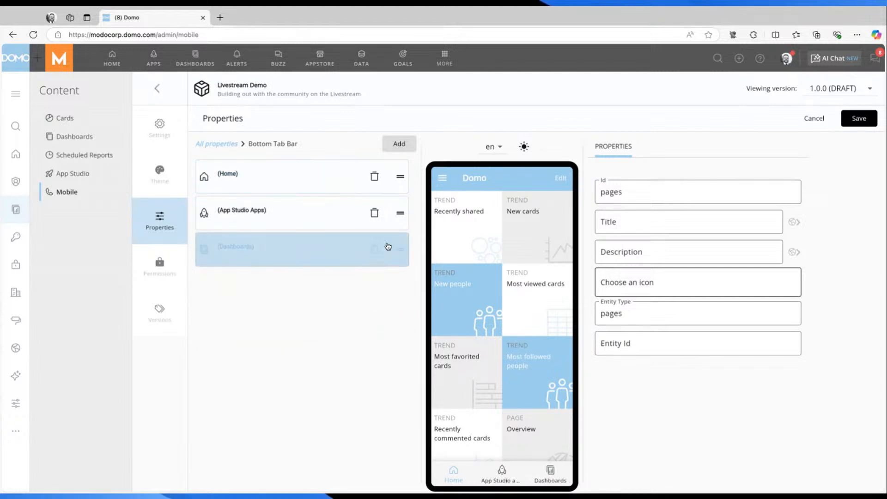
{"action": "left_click_drag", "start_coordinate": [401, 214], "coordinate": [402, 177]}
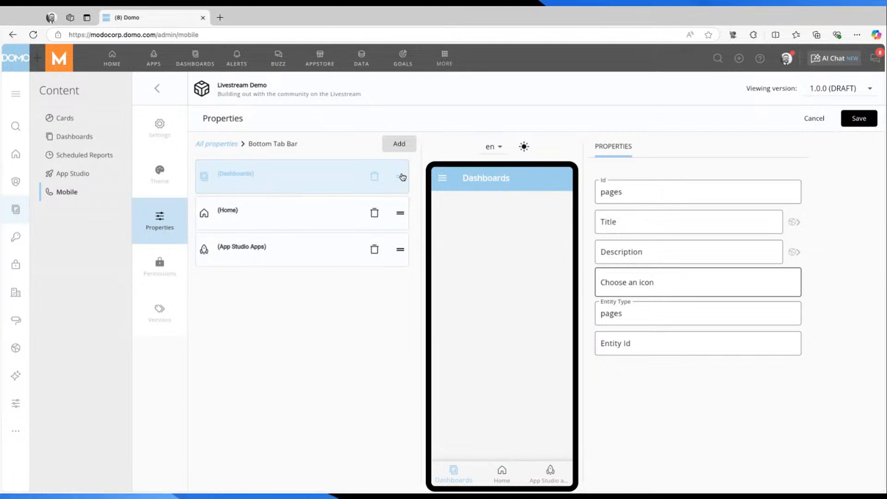
Step: Add the Gross Profit card from Domo Content to the Bottom Tab Bar and move it to the second position
{"action": "left_click", "coordinate": [396, 144]}
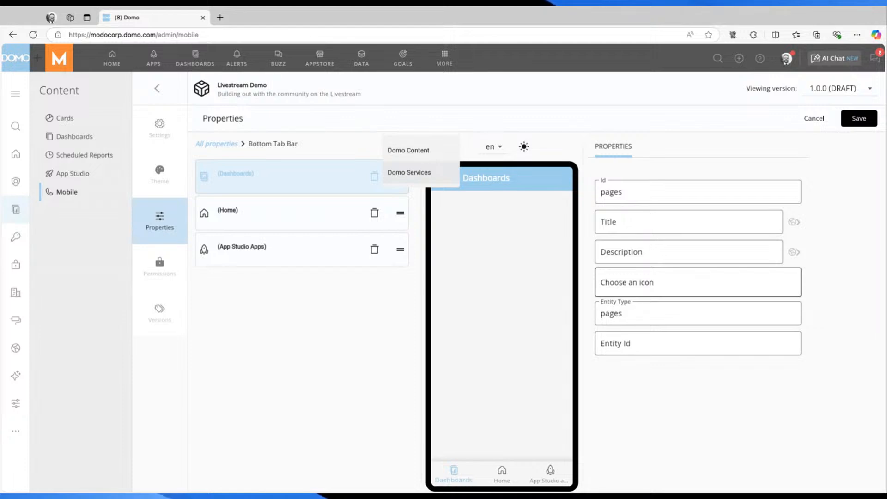
{"action": "left_click", "coordinate": [434, 149]}
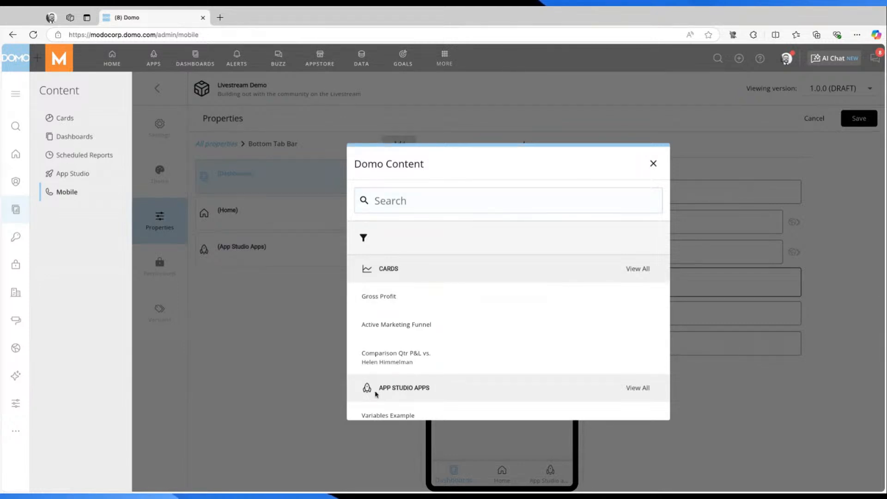
{"action": "scroll", "coordinate": [375, 393], "scroll_direction": "down", "scroll_amount": 3}
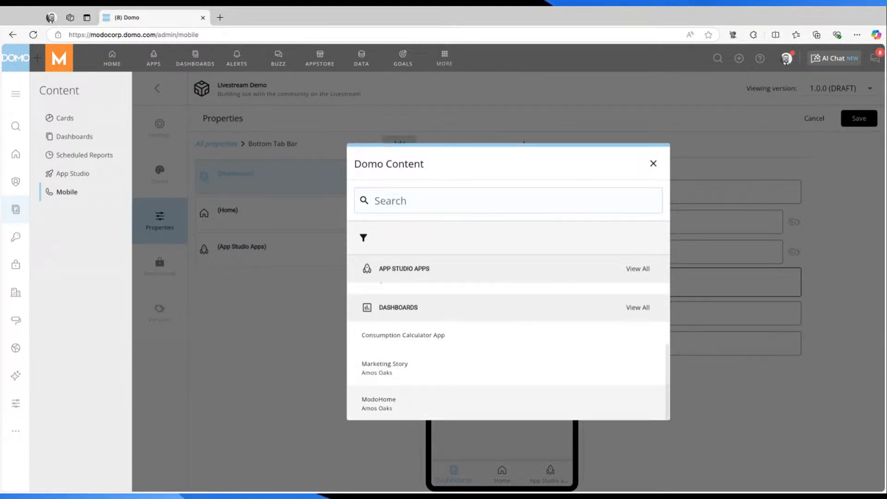
{"action": "scroll", "coordinate": [428, 305], "scroll_direction": "up", "scroll_amount": 3}
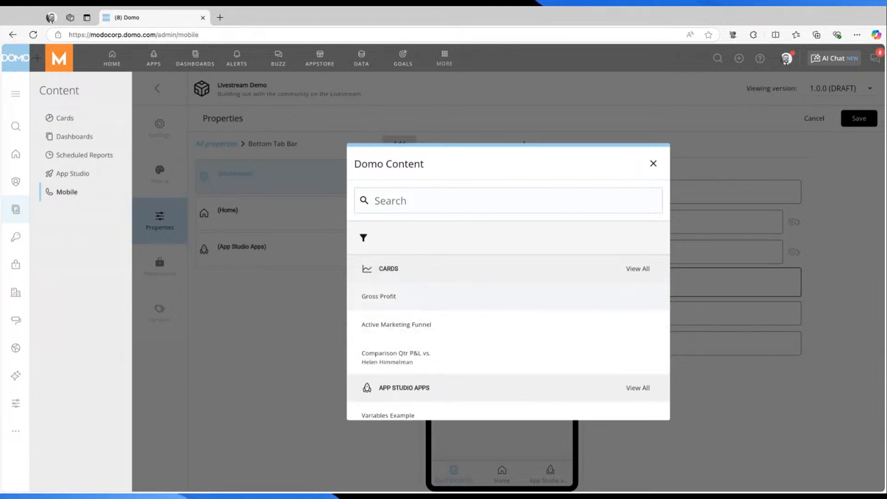
{"action": "scroll", "coordinate": [420, 335], "scroll_direction": "down", "scroll_amount": 3}
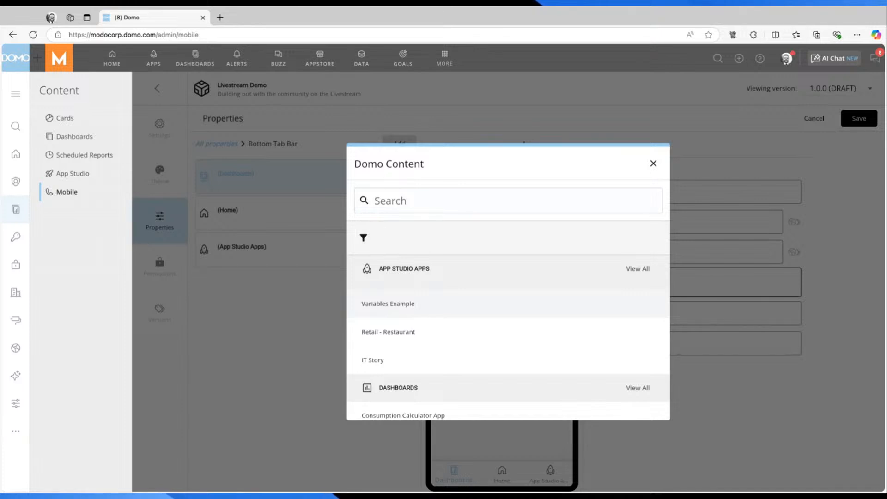
{"action": "scroll", "coordinate": [427, 361], "scroll_direction": "down", "scroll_amount": 2}
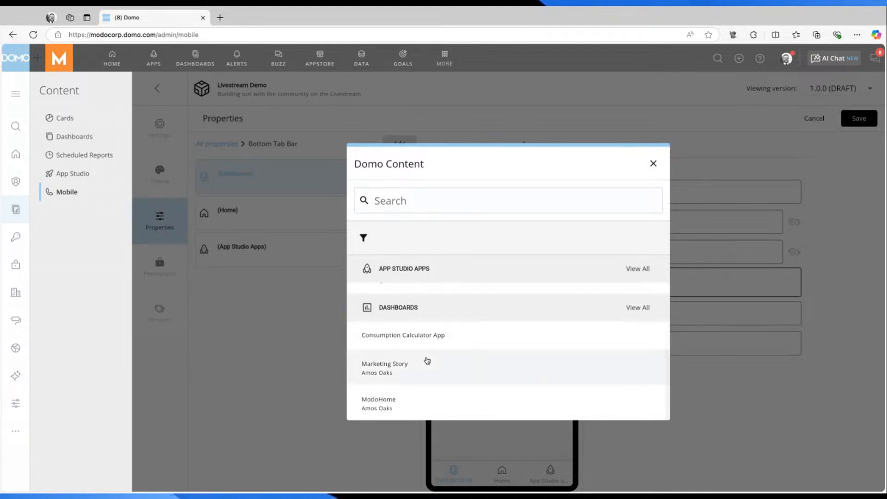
{"action": "scroll", "coordinate": [427, 361], "scroll_direction": "up", "scroll_amount": 5}
{"action": "scroll", "coordinate": [427, 360], "scroll_direction": "up", "scroll_amount": 1}
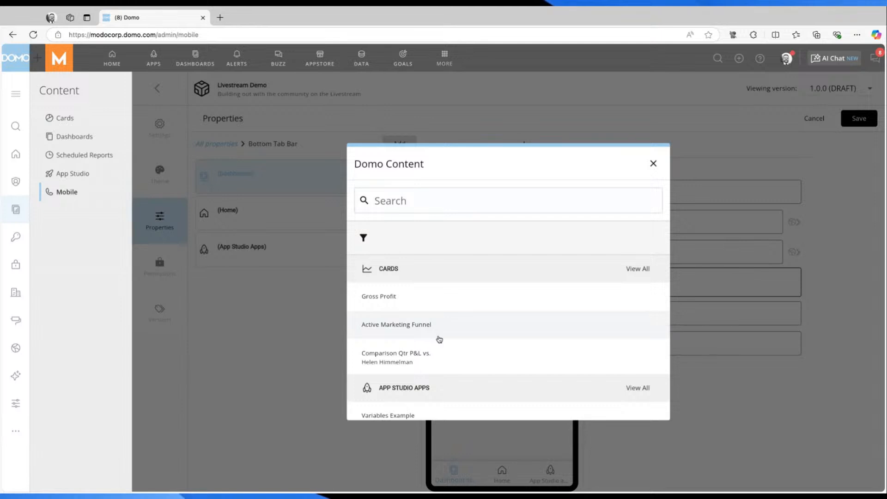
{"action": "left_click", "coordinate": [431, 296]}
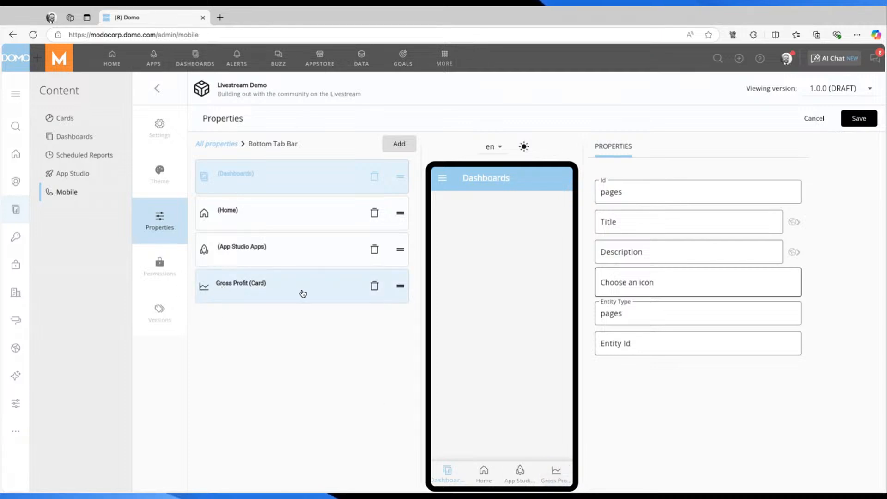
{"action": "left_click_drag", "start_coordinate": [403, 290], "coordinate": [401, 216]}
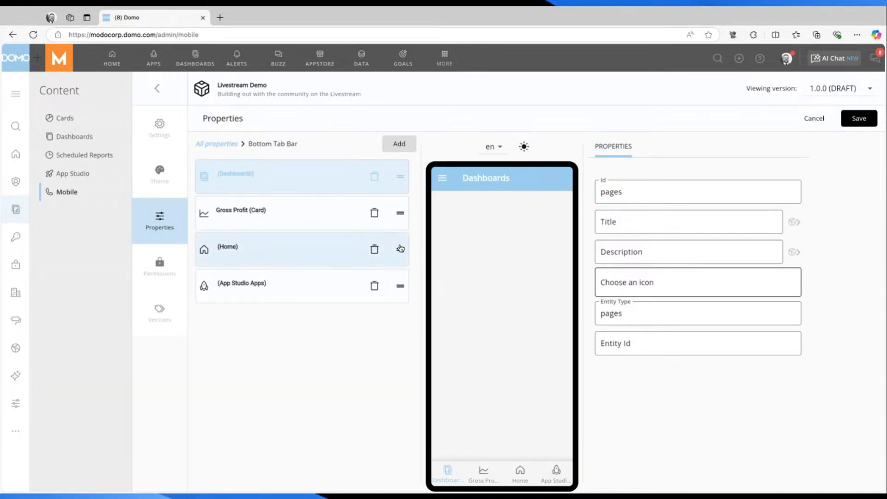
Step: Change the title of the Gross Profit card item to $$$
{"action": "left_click", "coordinate": [302, 220]}
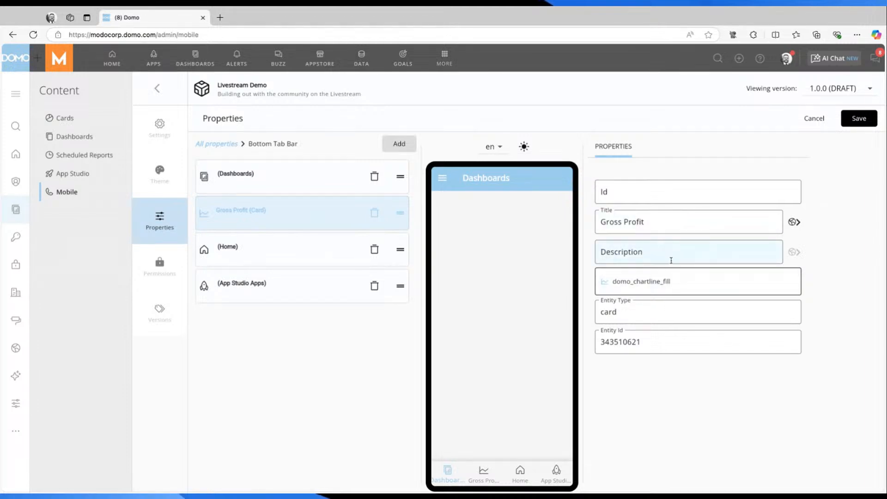
{"action": "left_click", "coordinate": [664, 224]}
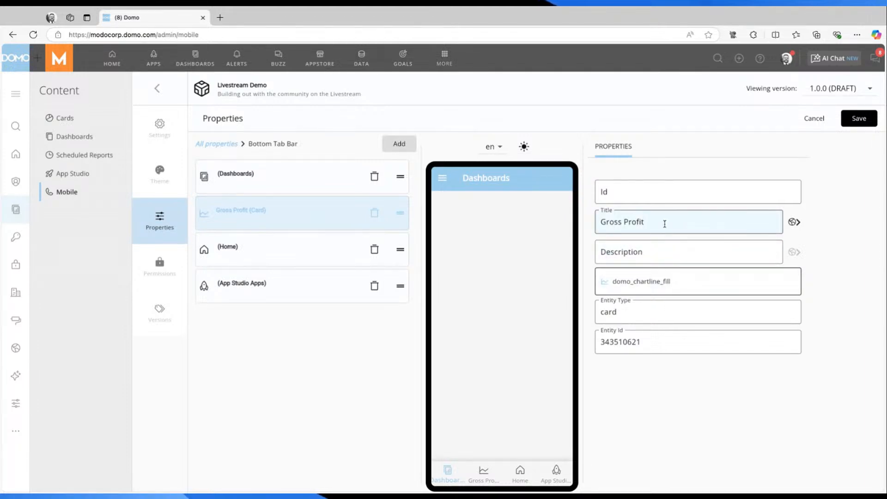
{"action": "key", "text": "shift+Left"}
{"action": "key", "text": "shift+Left"}
{"action": "key", "text": "shift+Left"}
{"action": "key", "text": "shift+Left"}
{"action": "key", "text": "shift+Left"}
{"action": "key", "text": "shift+Left"}
{"action": "key", "text": "shift+Left"}
{"action": "key", "text": "shift+Left"}
{"action": "key", "text": "shift+Left"}
{"action": "key", "text": "shift+Left"}
{"action": "key", "text": "shift+Left"}
{"action": "key", "text": "shift+Left"}
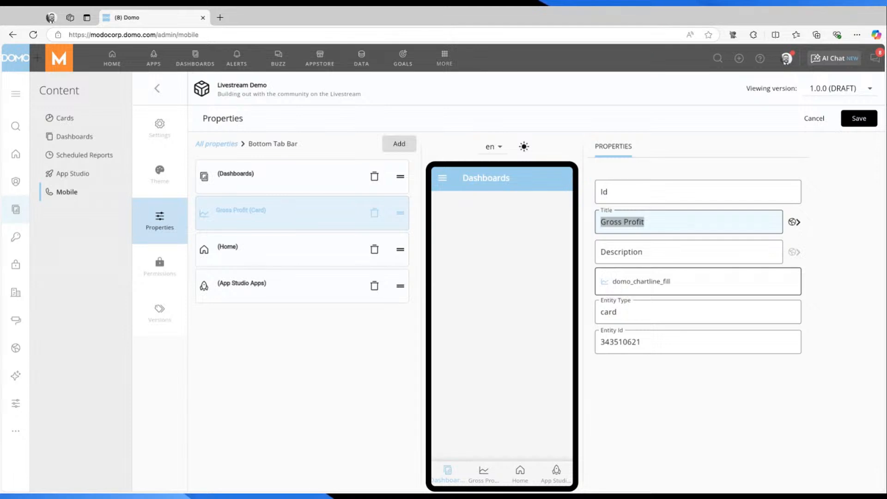
{"action": "type", "text": "$$$"}
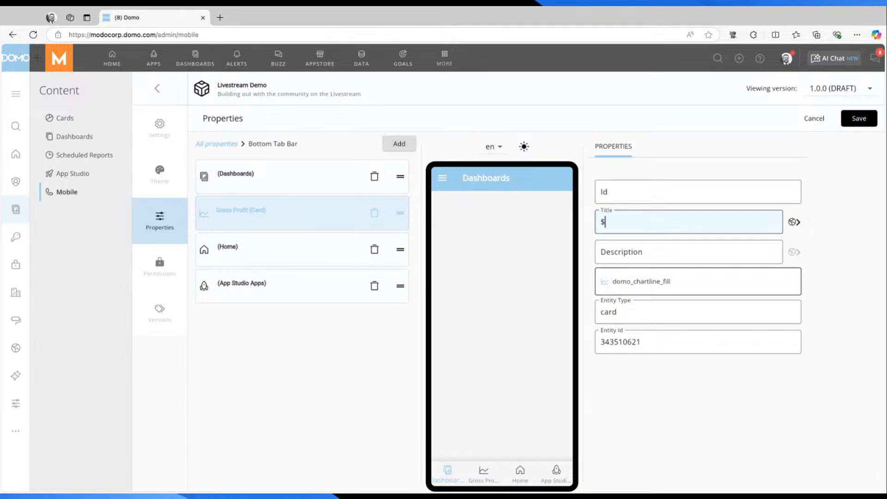
Step: Set the icon of the $$$ card item to beast-mode
{"action": "left_click", "coordinate": [633, 281]}
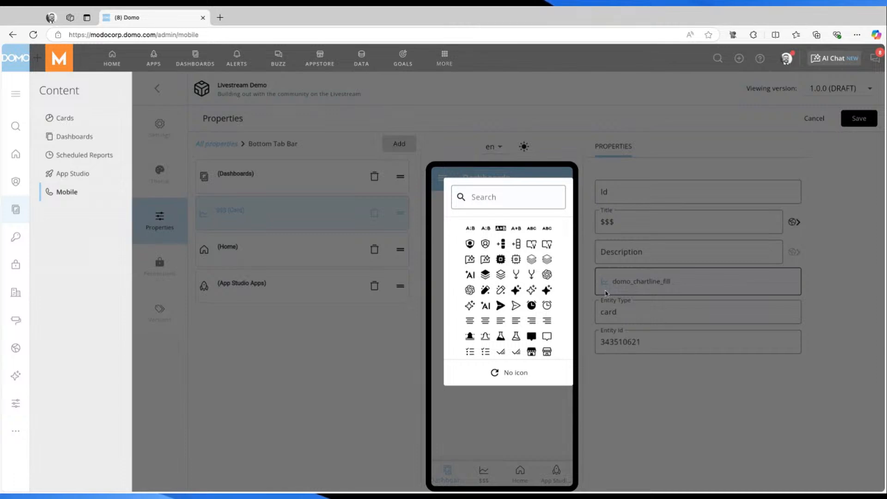
{"action": "scroll", "coordinate": [515, 307], "scroll_direction": "down", "scroll_amount": 5}
{"action": "scroll", "coordinate": [515, 310], "scroll_direction": "down", "scroll_amount": 10}
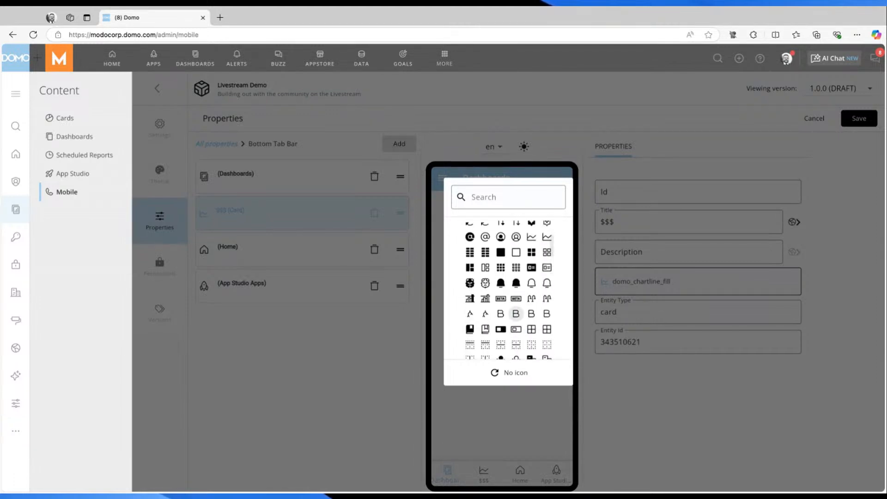
{"action": "left_click", "coordinate": [485, 283]}
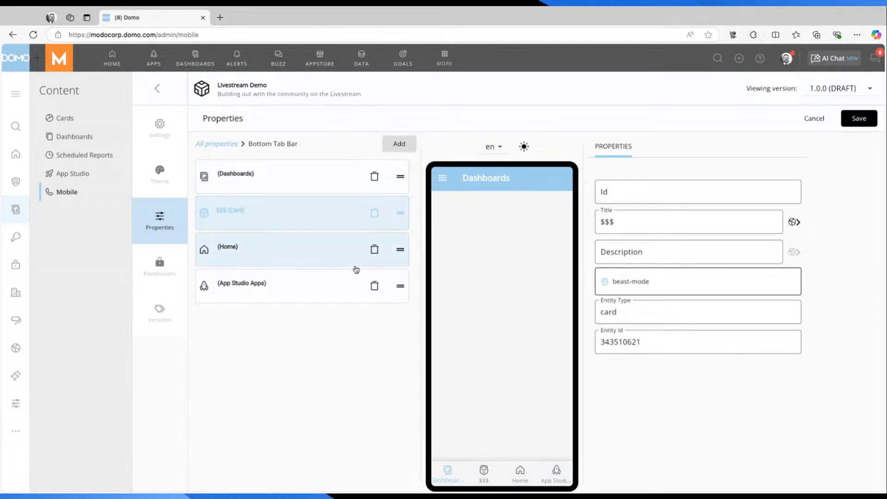
Step: Try adding the App Studio Apps service to the Bottom Tab Bar, check it in the phone preview, and remove the added item
{"action": "left_click", "coordinate": [401, 144]}
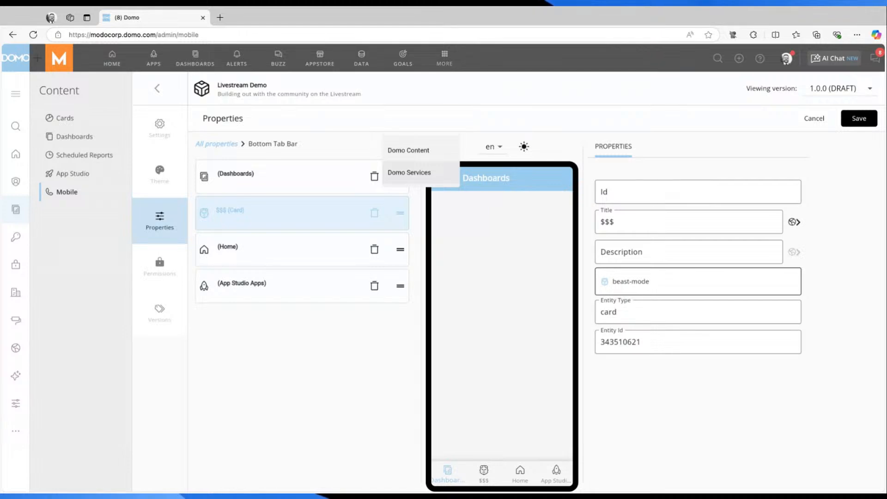
{"action": "left_click", "coordinate": [411, 172]}
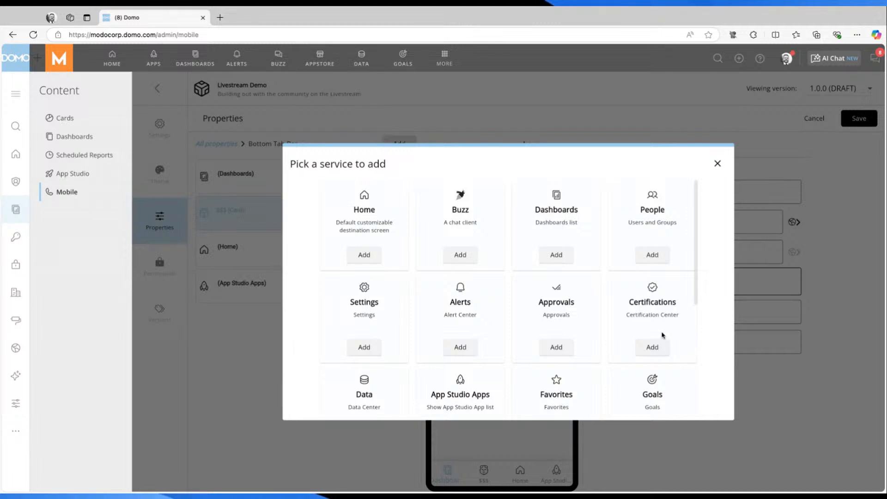
{"action": "scroll", "coordinate": [642, 314], "scroll_direction": "down", "scroll_amount": 2}
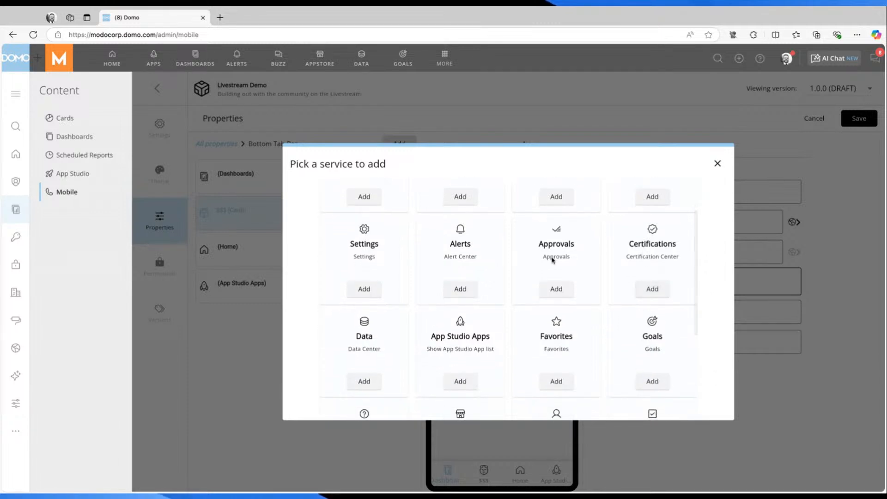
{"action": "scroll", "coordinate": [553, 260], "scroll_direction": "down", "scroll_amount": 1}
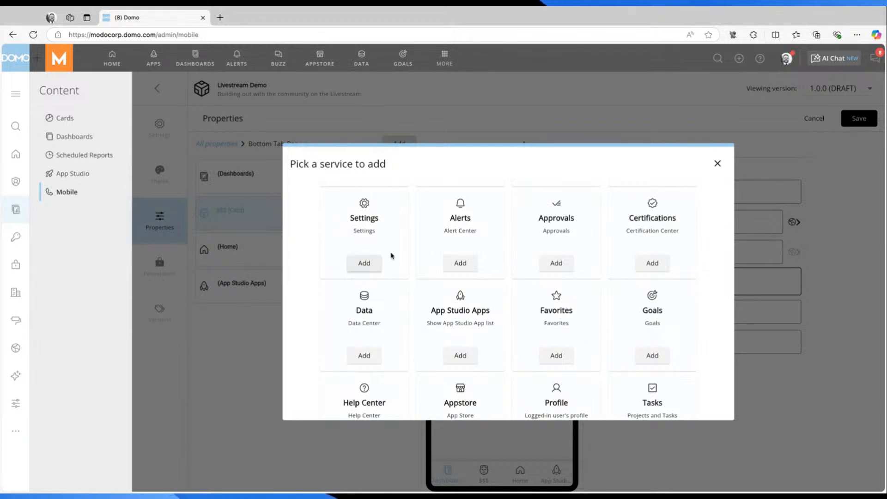
{"action": "scroll", "coordinate": [339, 323], "scroll_direction": "down", "scroll_amount": 2}
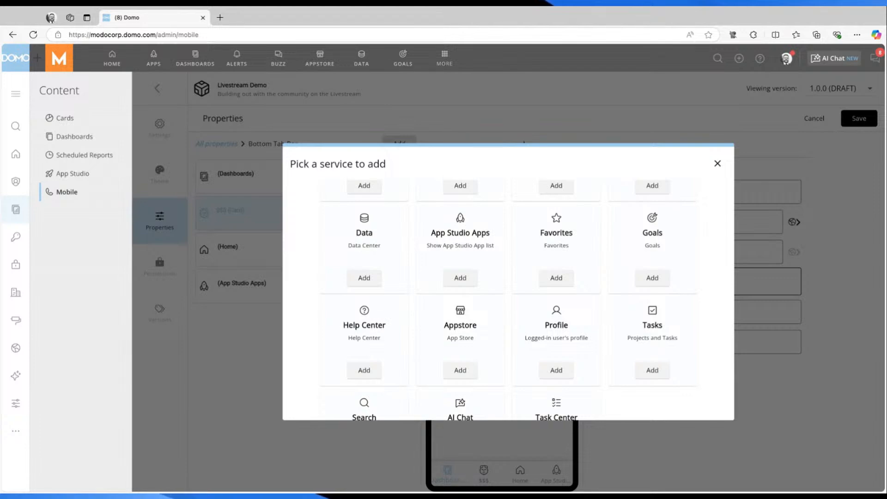
{"action": "left_click", "coordinate": [460, 277]}
{"action": "left_click", "coordinate": [560, 471]}
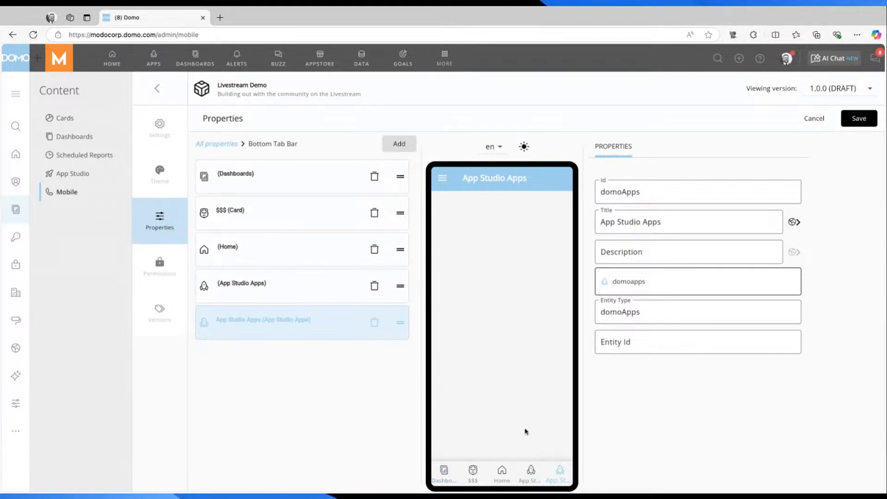
{"action": "left_click", "coordinate": [312, 322]}
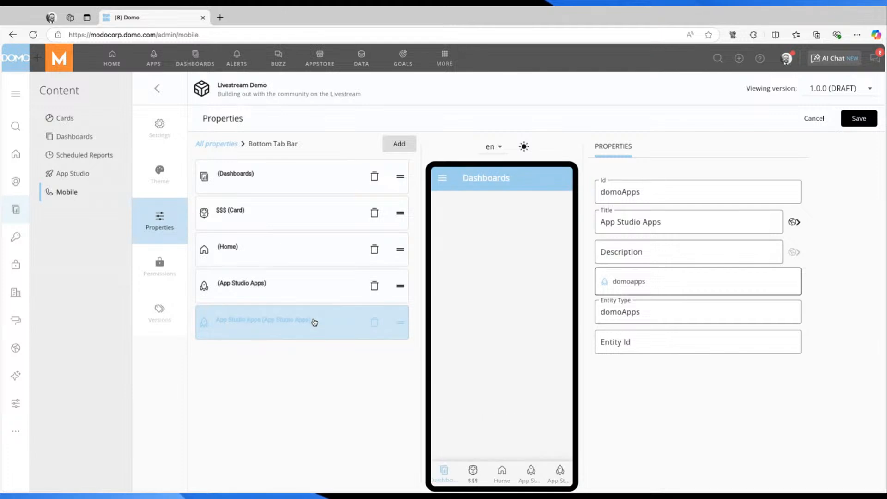
{"action": "left_click", "coordinate": [375, 324]}
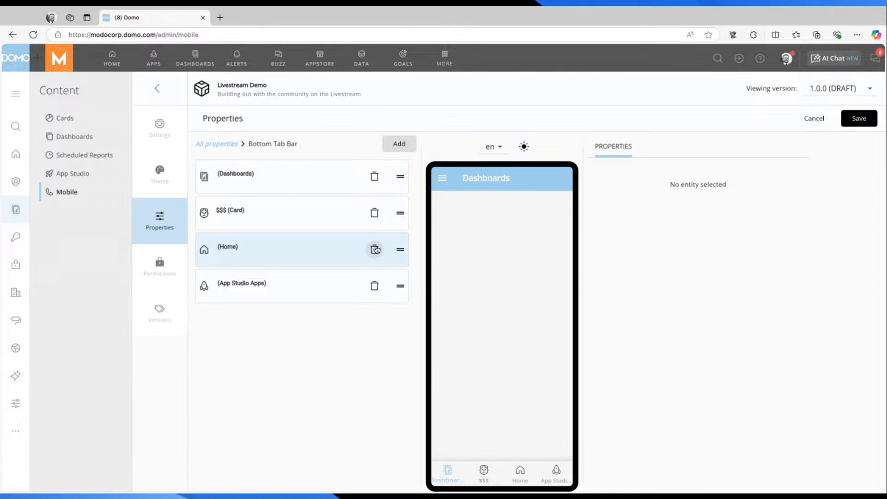
Step: Remove the original App Studio Apps item from the Bottom Tab Bar and add the AI Chat service
{"action": "left_click", "coordinate": [374, 286]}
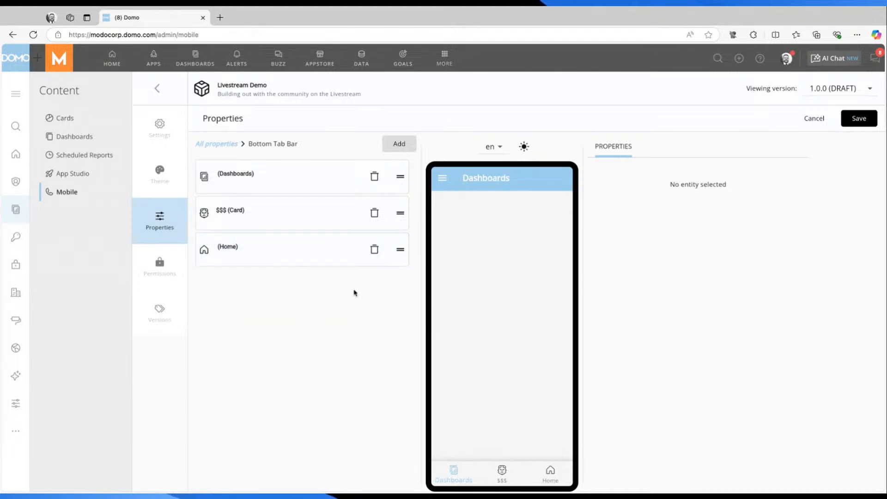
{"action": "left_click", "coordinate": [399, 143]}
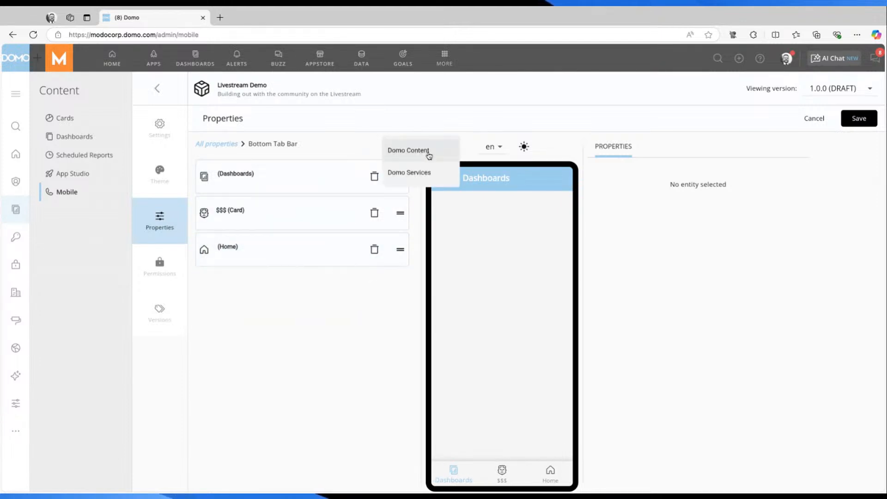
{"action": "left_click", "coordinate": [425, 172]}
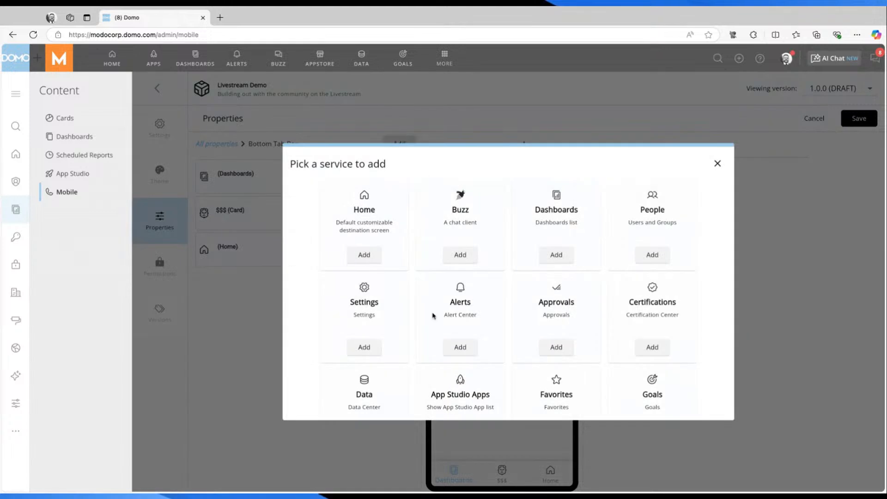
{"action": "scroll", "coordinate": [419, 358], "scroll_direction": "down", "scroll_amount": 5}
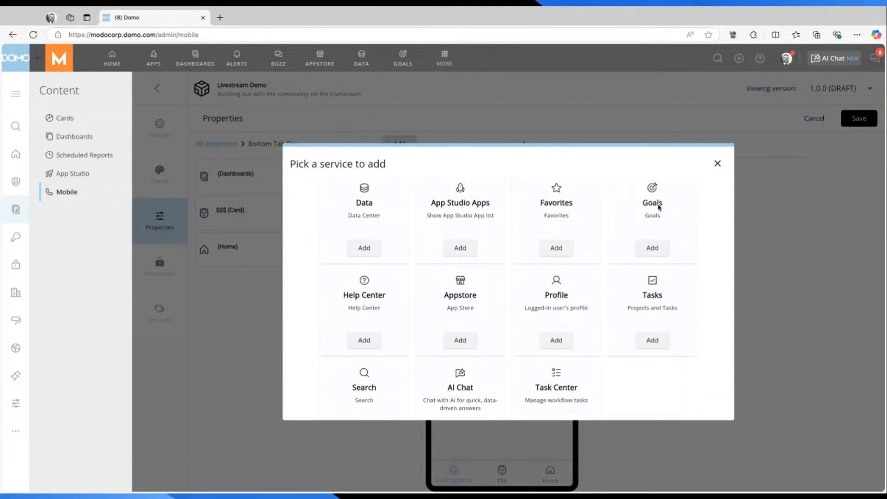
{"action": "scroll", "coordinate": [659, 207], "scroll_direction": "down", "scroll_amount": 1}
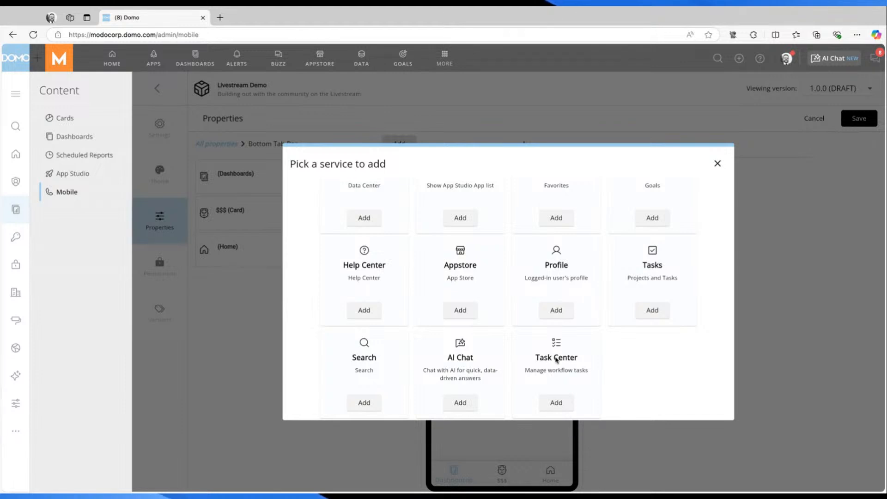
{"action": "left_click", "coordinate": [459, 403]}
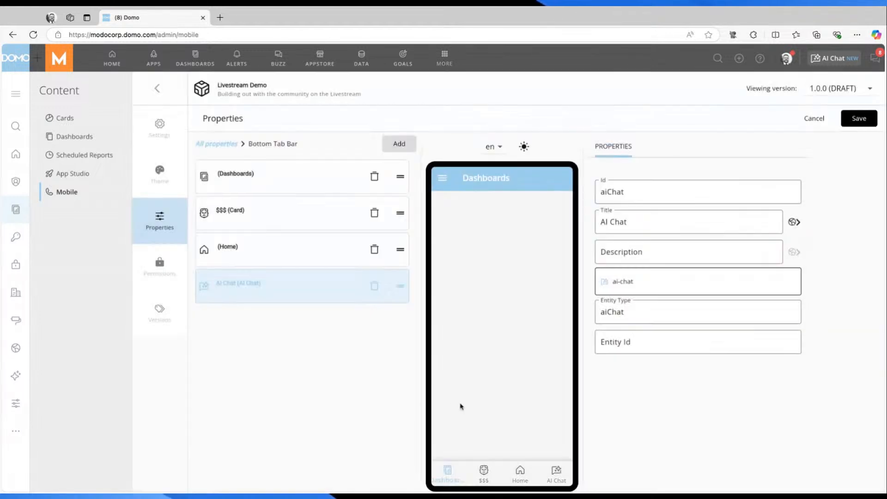
Step: Remove the Home item from the Bottom Tab Bar and save the configuration's properties
{"action": "left_click", "coordinate": [382, 249]}
{"action": "left_click", "coordinate": [292, 259]}
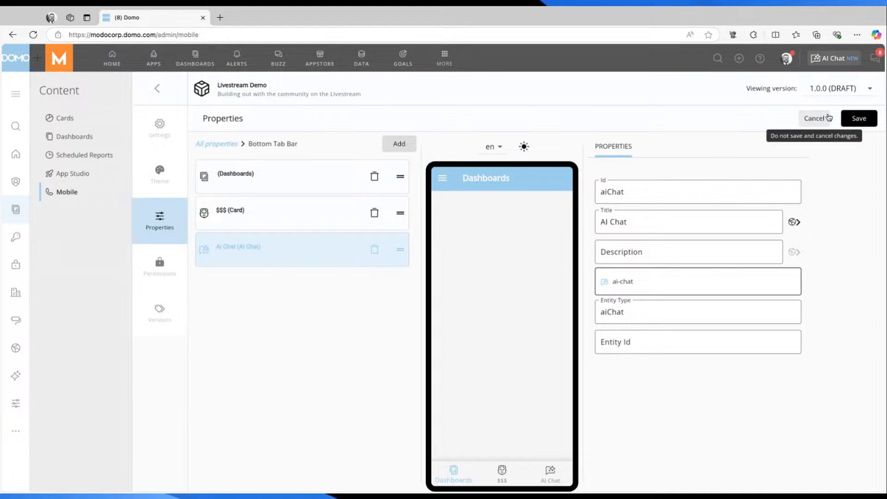
{"action": "left_click", "coordinate": [868, 122]}
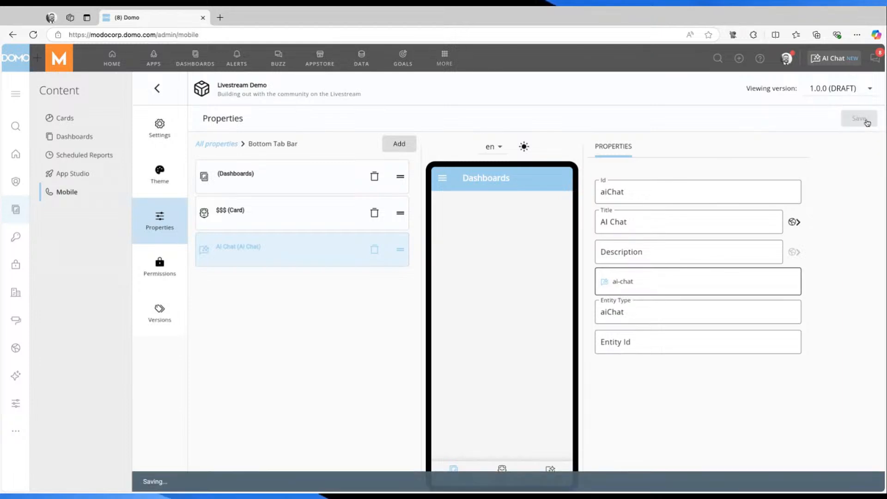
Step: View the icon choices for the AI Chat item without changing its icon, and open the navigation drawer in the phone preview
{"action": "left_click", "coordinate": [741, 283]}
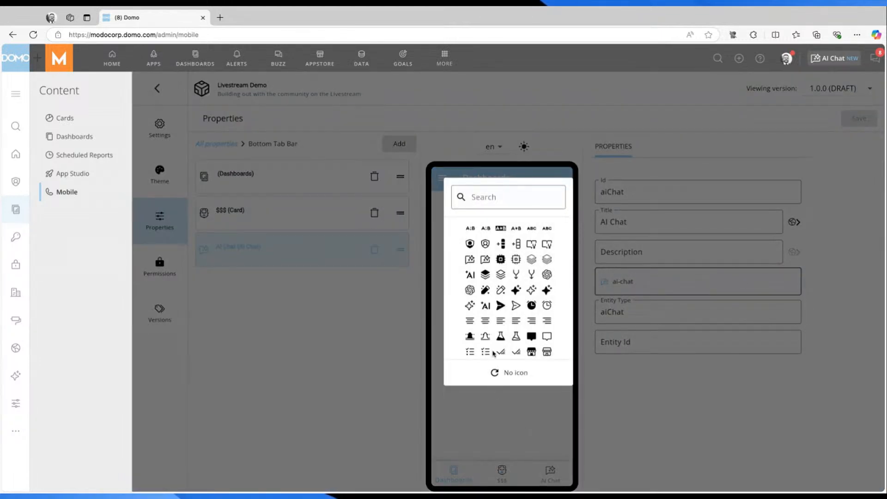
{"action": "left_click", "coordinate": [563, 159]}
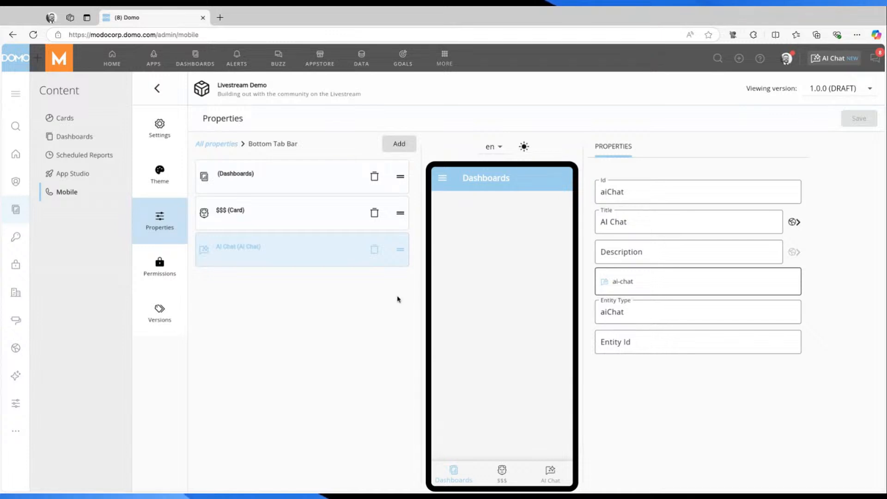
{"action": "left_click", "coordinate": [443, 188]}
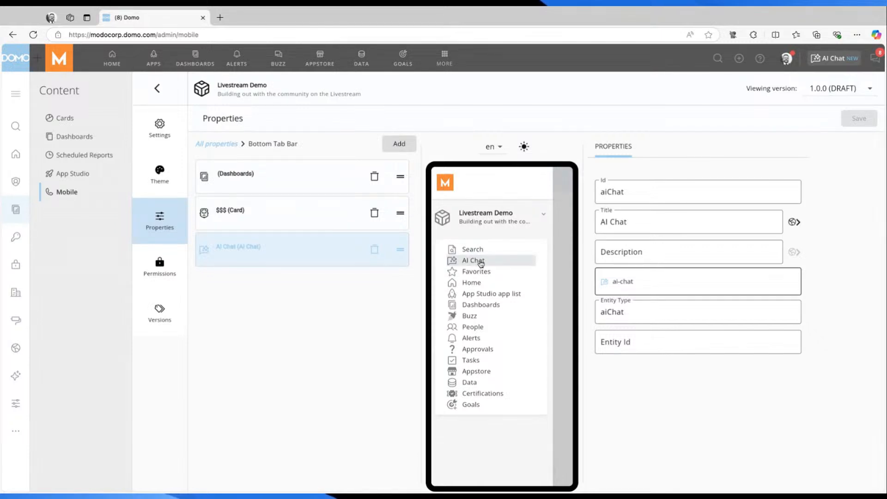
Step: Browse the services available for the Bottom Tab Bar without adding one
{"action": "left_click", "coordinate": [563, 192]}
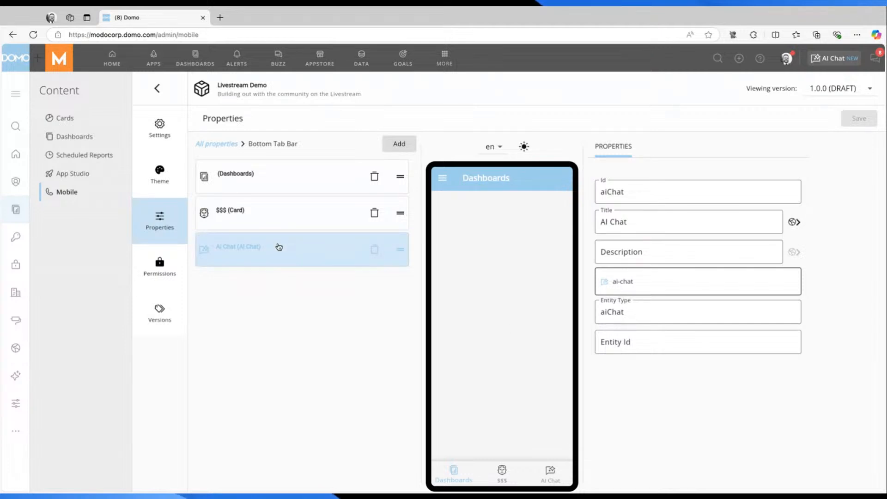
{"action": "left_click", "coordinate": [390, 142]}
{"action": "left_click", "coordinate": [406, 173]}
{"action": "scroll", "coordinate": [496, 388], "scroll_direction": "down", "scroll_amount": 5}
{"action": "scroll", "coordinate": [516, 384], "scroll_direction": "up", "scroll_amount": 5}
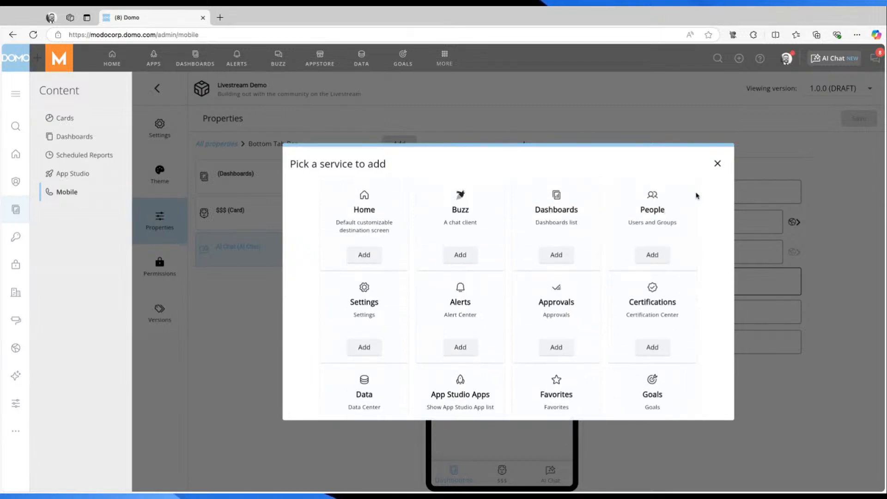
{"action": "left_click", "coordinate": [717, 163]}
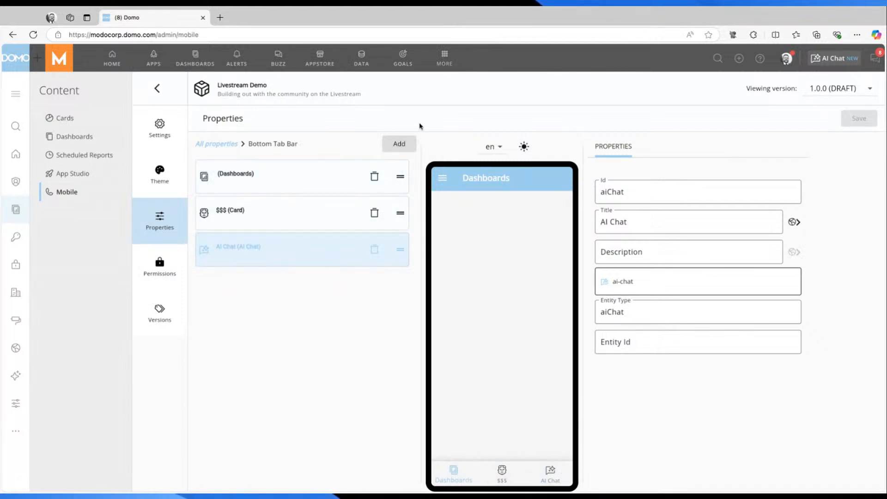
Step: Remove the Favorites, Home and App Studio Apps items from the Navigation top drawer section
{"action": "left_click", "coordinate": [217, 144]}
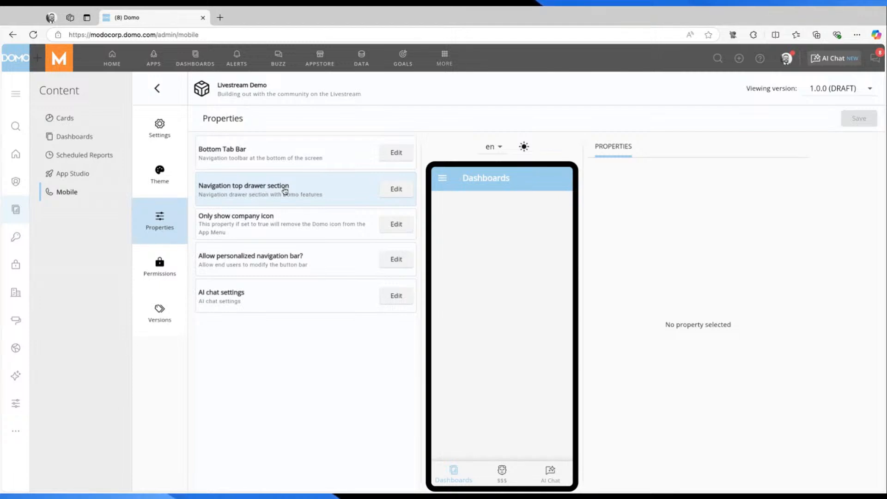
{"action": "left_click", "coordinate": [445, 179]}
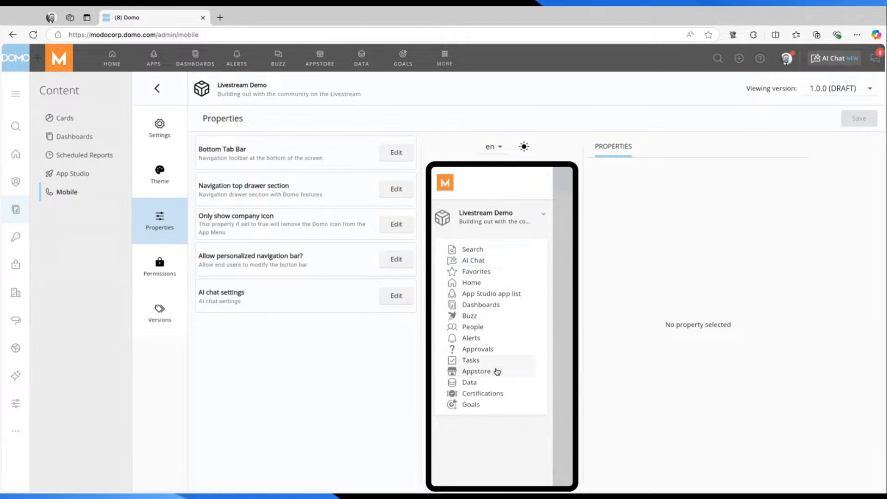
{"action": "left_click", "coordinate": [396, 190]}
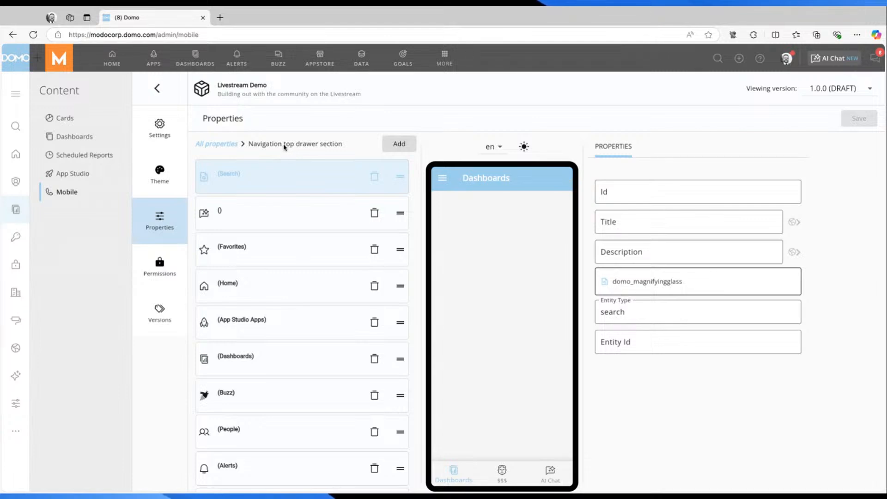
{"action": "scroll", "coordinate": [294, 258], "scroll_direction": "down", "scroll_amount": 5}
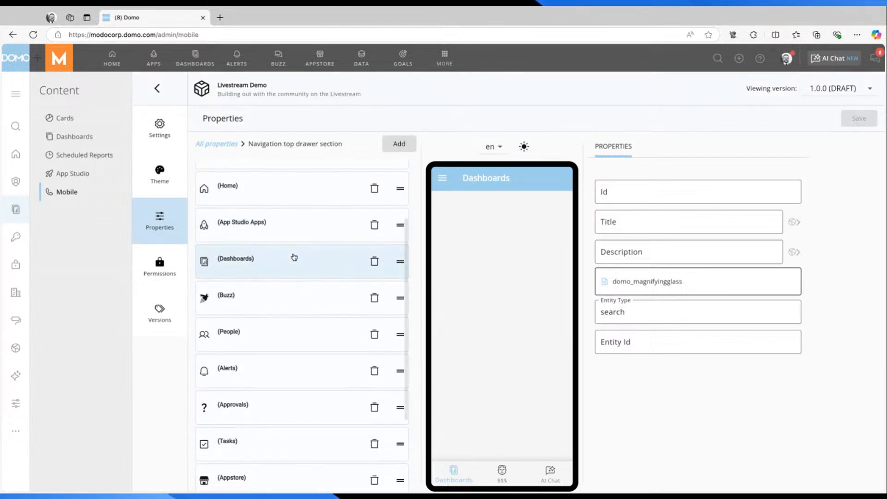
{"action": "scroll", "coordinate": [323, 253], "scroll_direction": "up", "scroll_amount": 5}
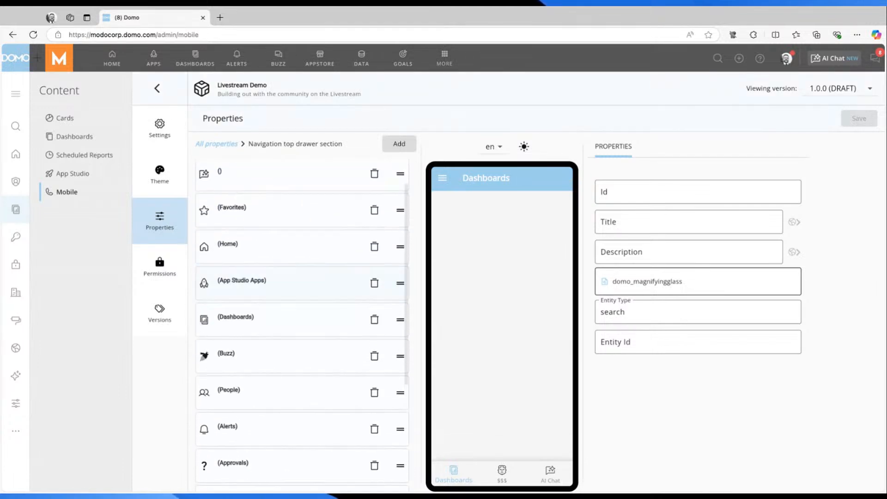
{"action": "left_click", "coordinate": [375, 250]}
{"action": "left_click", "coordinate": [375, 250]}
{"action": "left_click", "coordinate": [375, 250]}
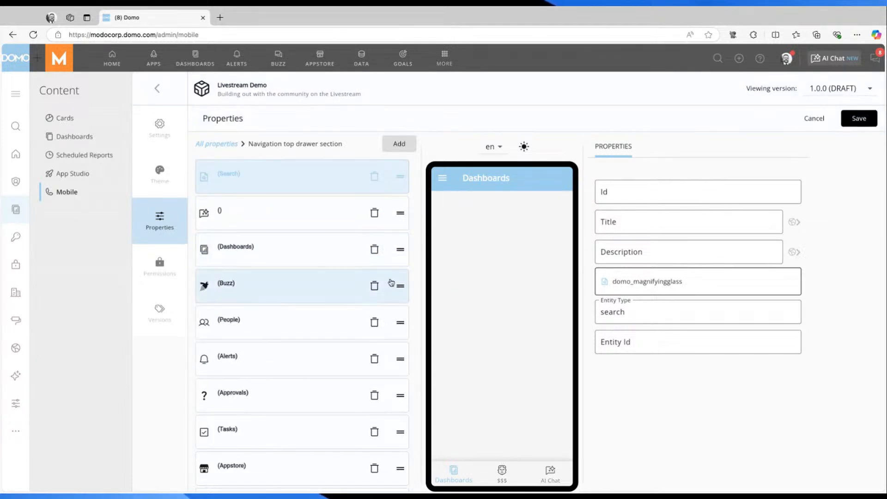
Step: Move People to the top of the Navigation top drawer section, check the preview's drawer, and save the properties
{"action": "left_click_drag", "start_coordinate": [399, 317], "coordinate": [400, 182]}
{"action": "left_click", "coordinate": [442, 178]}
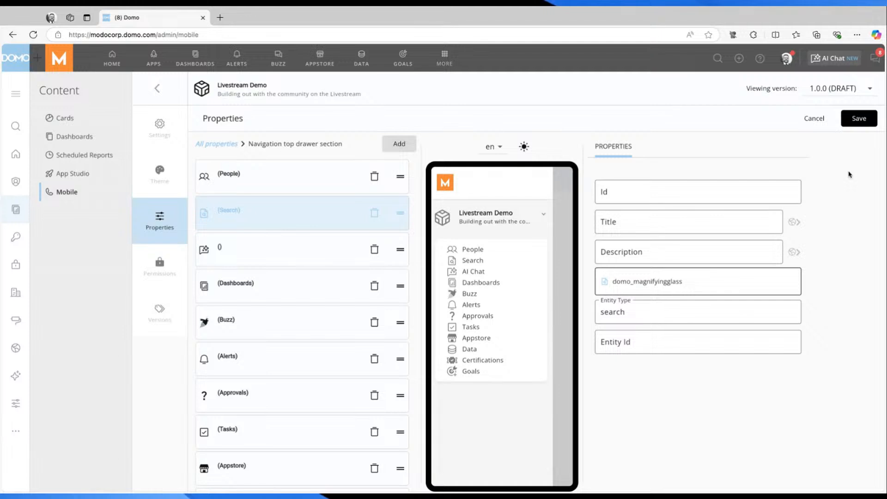
{"action": "left_click", "coordinate": [858, 119]}
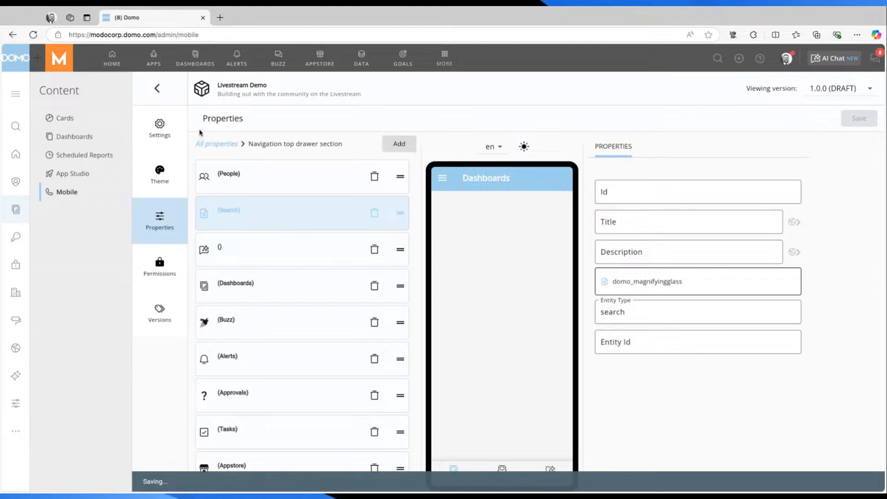
Step: Try enabling the Only show company icon property, check the drawer in the phone preview, and switch the property off again
{"action": "left_click", "coordinate": [224, 144]}
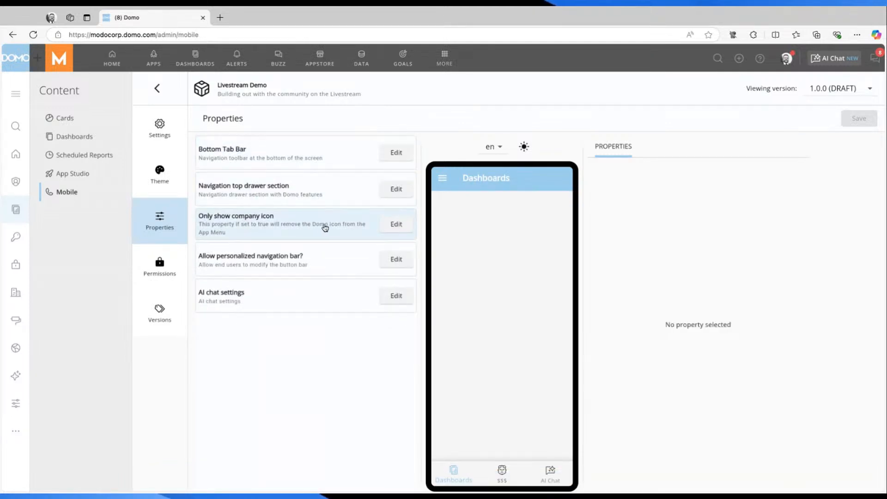
{"action": "left_click", "coordinate": [394, 225]}
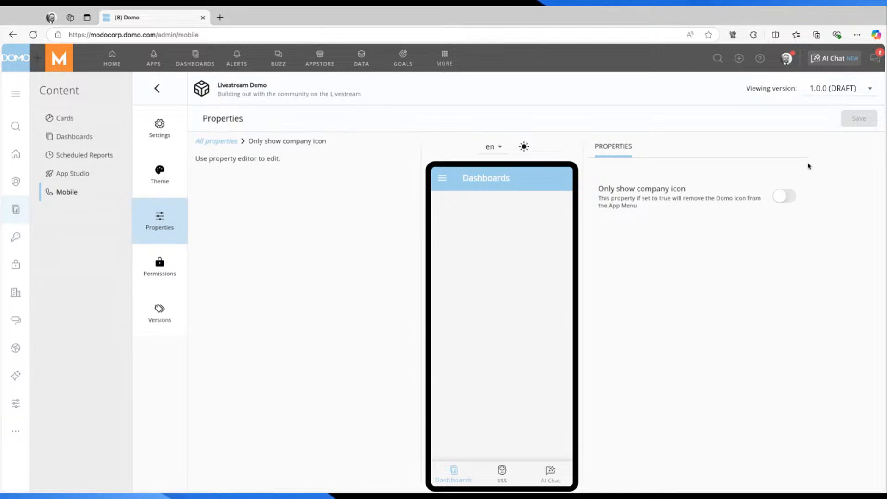
{"action": "left_click", "coordinate": [785, 198]}
{"action": "left_click", "coordinate": [442, 179]}
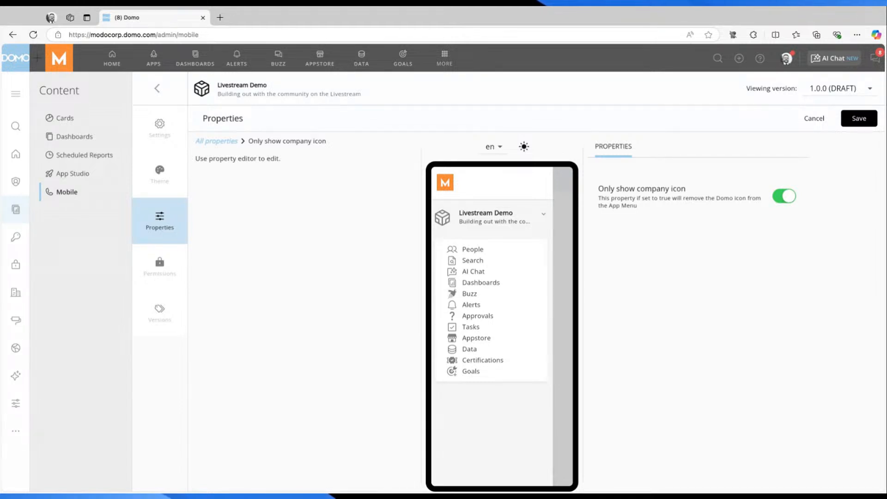
{"action": "left_click", "coordinate": [784, 196]}
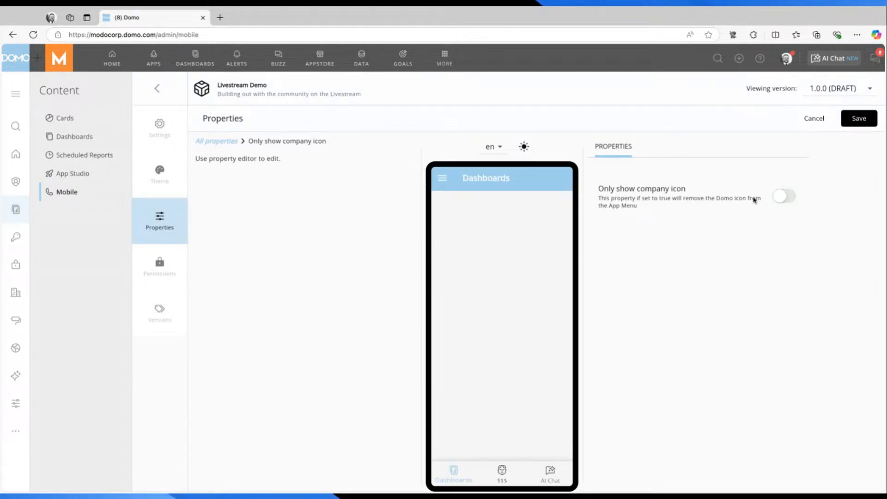
Step: Try disabling the Allow personalized navigation bar property, look at the preview's drawer, and enable the property again
{"action": "left_click", "coordinate": [230, 140]}
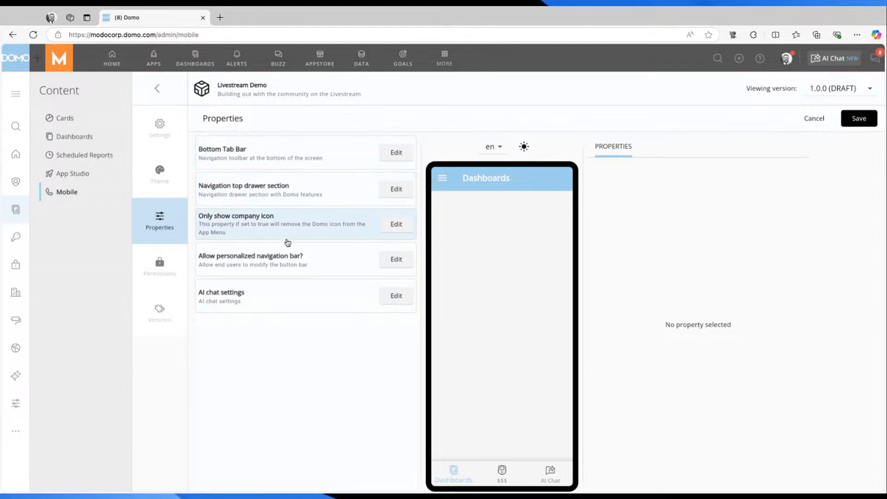
{"action": "left_click", "coordinate": [303, 264]}
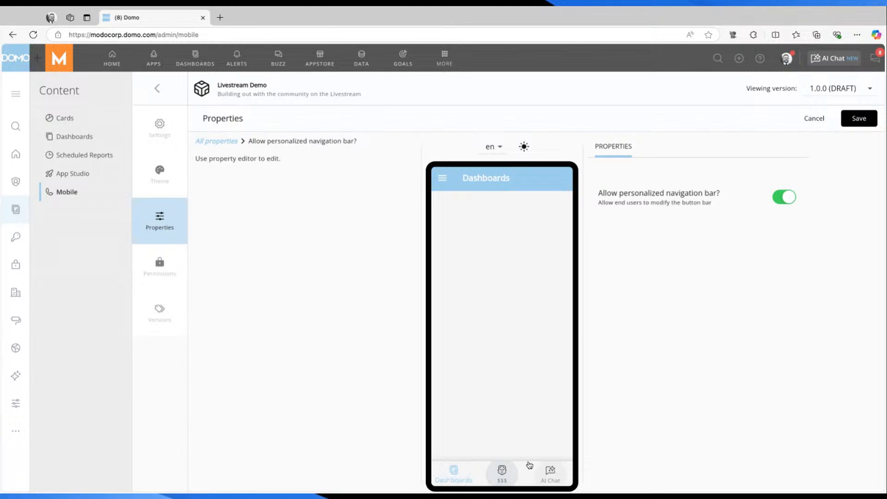
{"action": "left_click", "coordinate": [784, 197]}
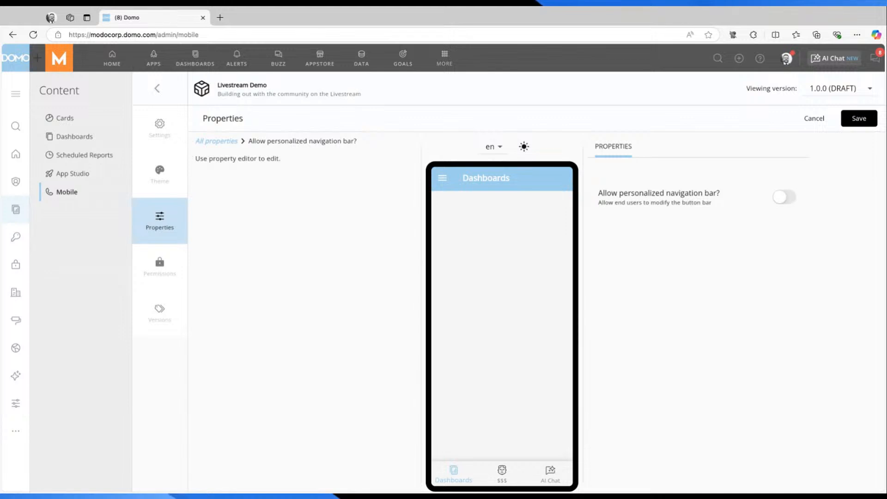
{"action": "left_click", "coordinate": [441, 181]}
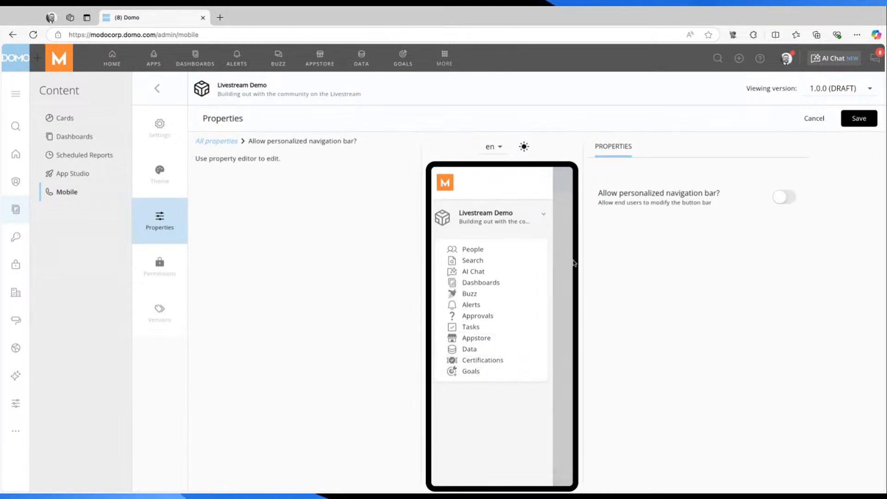
{"action": "left_click", "coordinate": [561, 208]}
{"action": "left_click", "coordinate": [783, 199]}
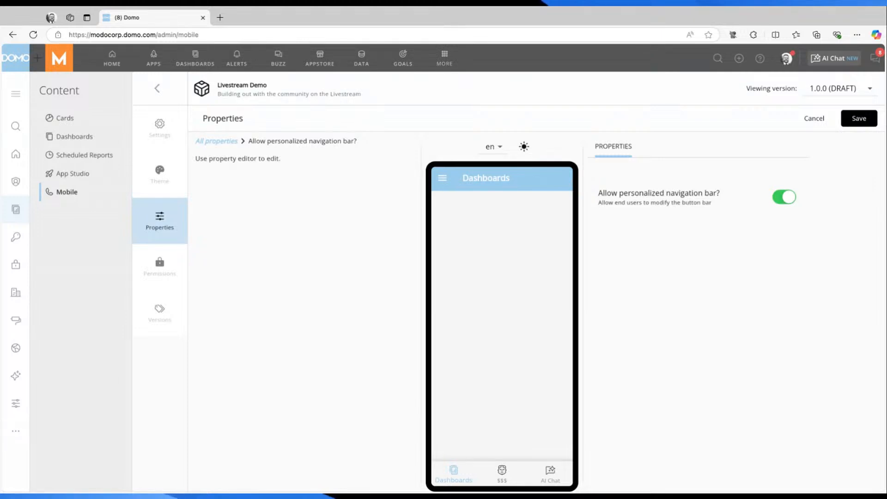
Step: Open the AI chat settings property and show the AI Chat screen in the phone preview
{"action": "left_click", "coordinate": [218, 141]}
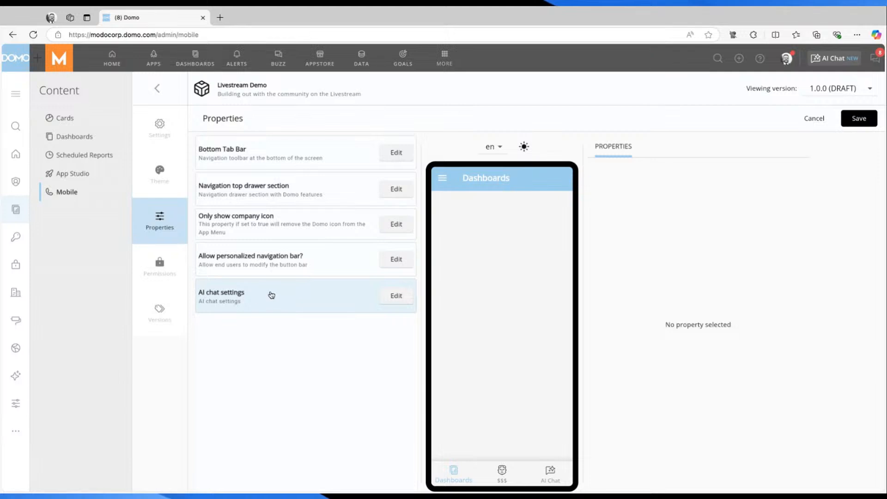
{"action": "left_click", "coordinate": [393, 298]}
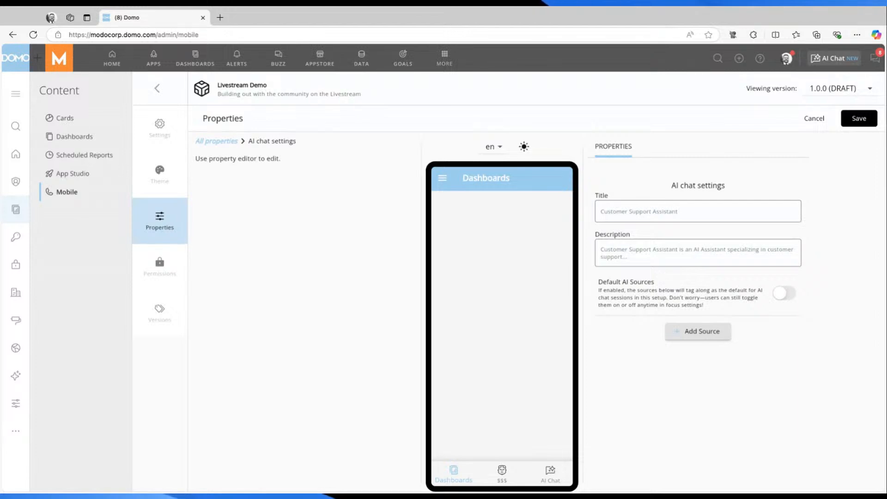
{"action": "left_click", "coordinate": [551, 480]}
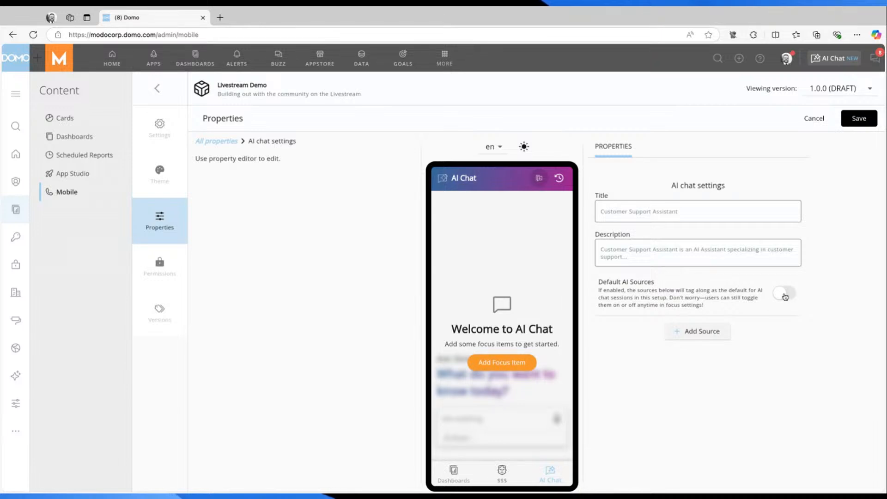
Step: Try adding the Gross Profit card as a focus item from the AI Chat preview and view it under All Sources
{"action": "left_click", "coordinate": [508, 365]}
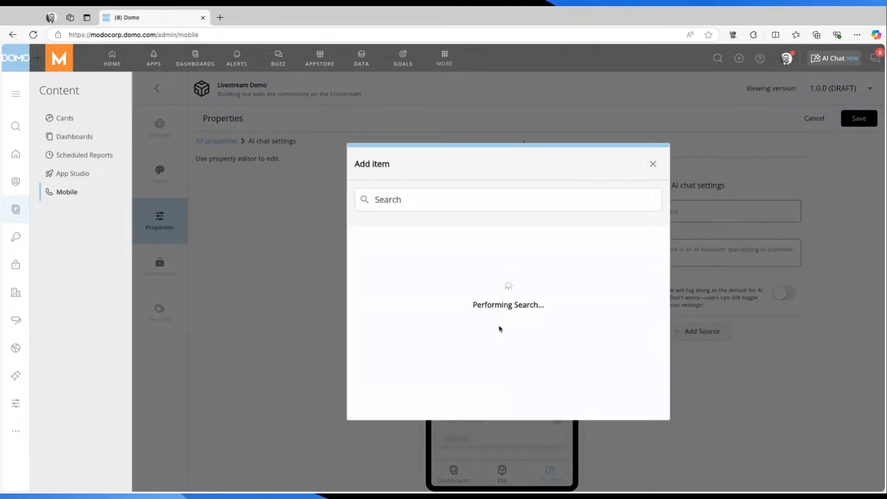
{"action": "left_click", "coordinate": [492, 313]}
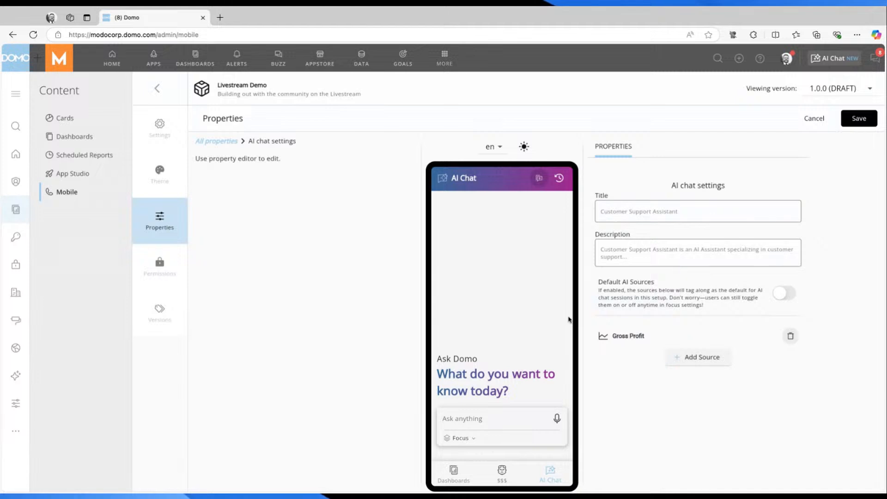
{"action": "left_click", "coordinate": [474, 438]}
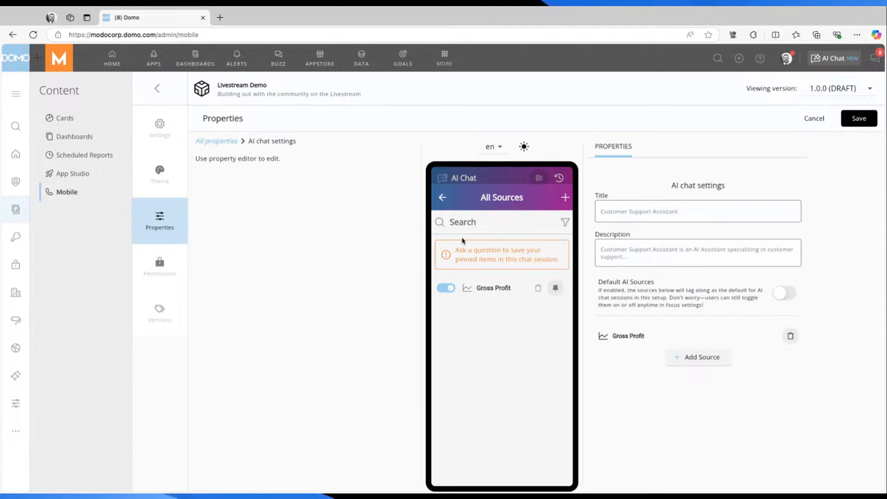
{"action": "left_click", "coordinate": [445, 199]}
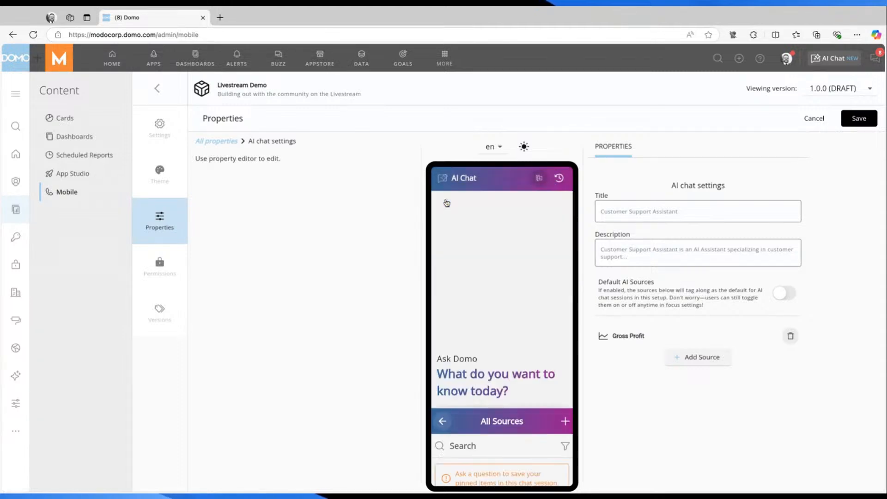
Step: Start adding an AI chat source and filter the choices to DataSets only, excluding Dashboards, Cards and App Studio Apps
{"action": "left_click", "coordinate": [712, 358]}
{"action": "scroll", "coordinate": [478, 300], "scroll_direction": "down", "scroll_amount": 10}
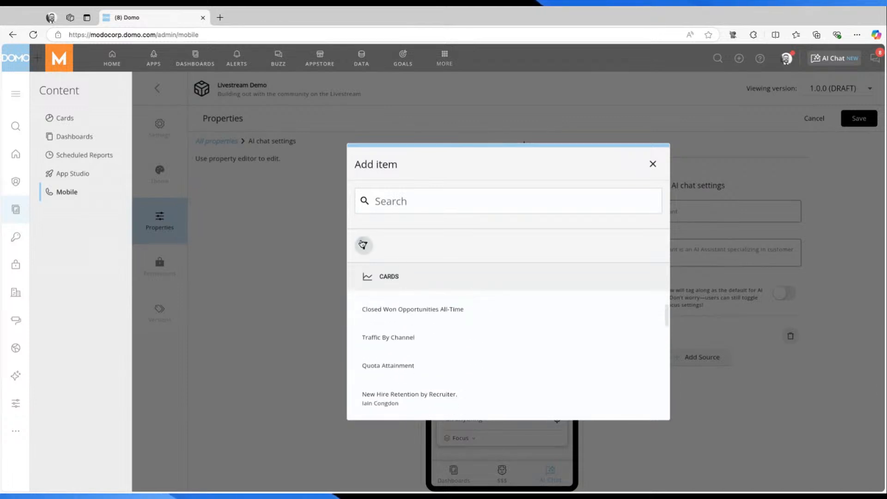
{"action": "left_click", "coordinate": [364, 245]}
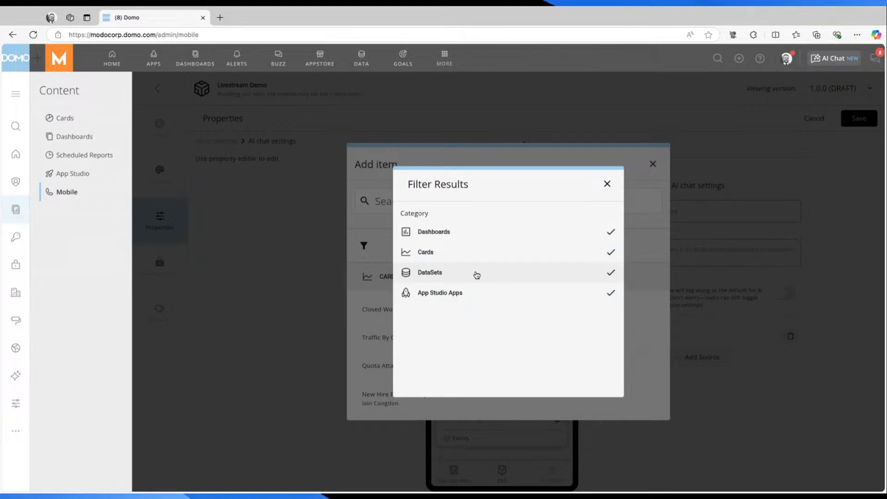
{"action": "left_click", "coordinate": [603, 232]}
{"action": "left_click", "coordinate": [596, 253]}
{"action": "left_click", "coordinate": [594, 291]}
{"action": "left_click", "coordinate": [606, 187]}
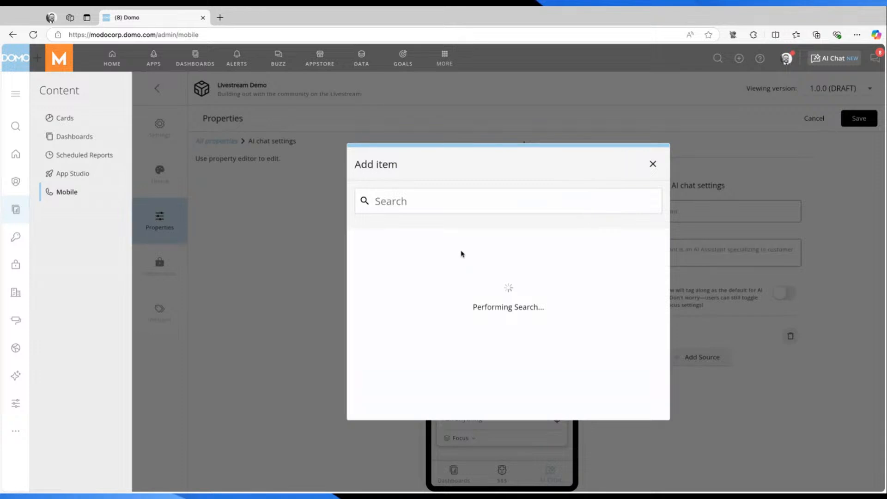
Step: Search the datasets for Finance and add the Finance Data dataset as an AI chat source
{"action": "left_click", "coordinate": [444, 201]}
{"action": "type", "text": "Finance"}
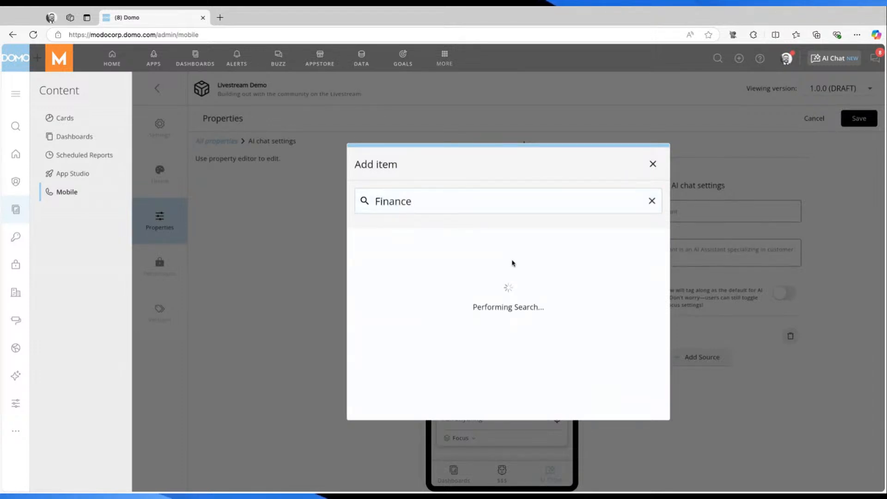
{"action": "scroll", "coordinate": [444, 375], "scroll_direction": "down", "scroll_amount": 3}
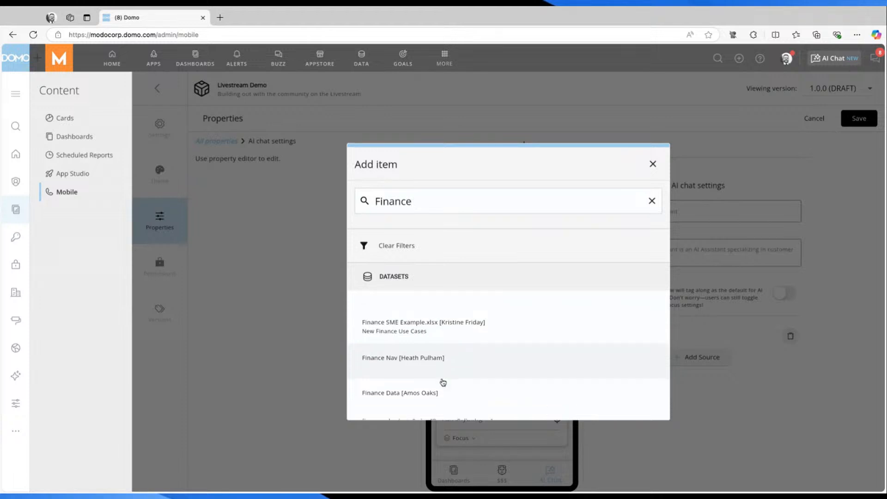
{"action": "left_click", "coordinate": [447, 318]}
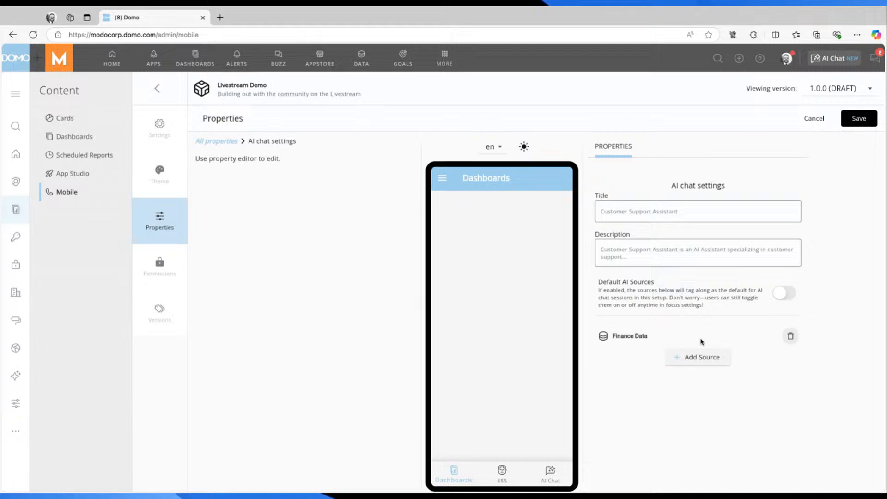
Step: Enable Default AI Sources and check the sources listed under Focus in the AI Chat preview
{"action": "left_click", "coordinate": [790, 292]}
{"action": "left_click", "coordinate": [550, 474]}
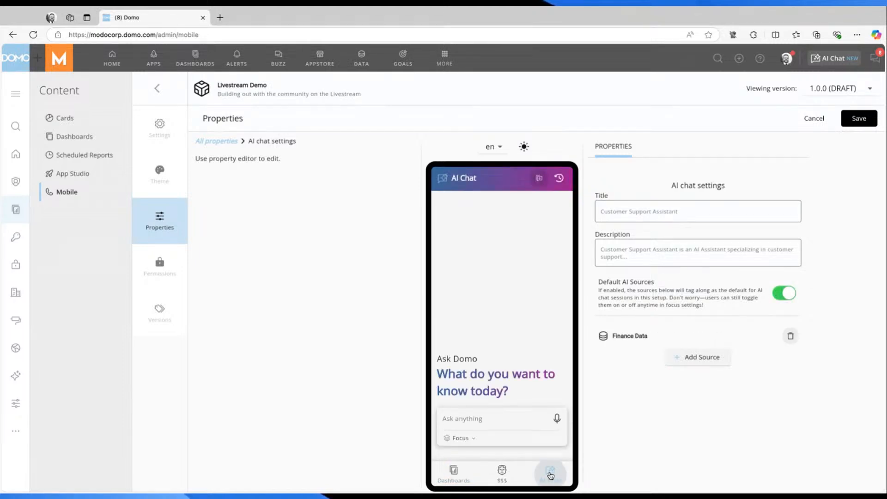
{"action": "left_click", "coordinate": [465, 441]}
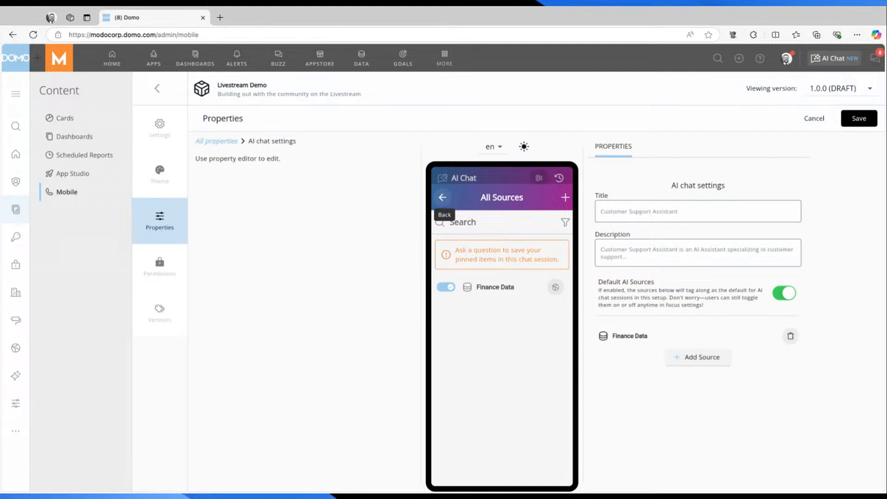
Step: Test switching the Finance Data source off and back on in the AI Chat preview, then leave its All Sources list
{"action": "left_click", "coordinate": [446, 287]}
{"action": "left_click", "coordinate": [445, 287]}
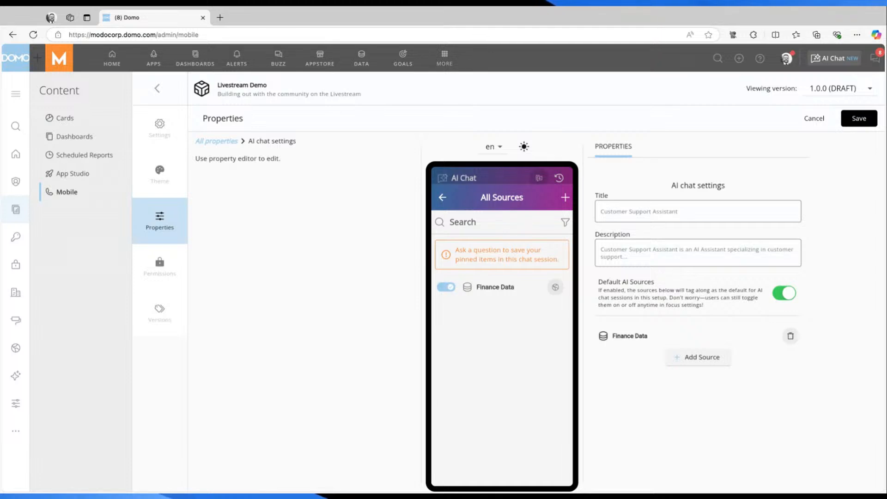
{"action": "left_click", "coordinate": [443, 197]}
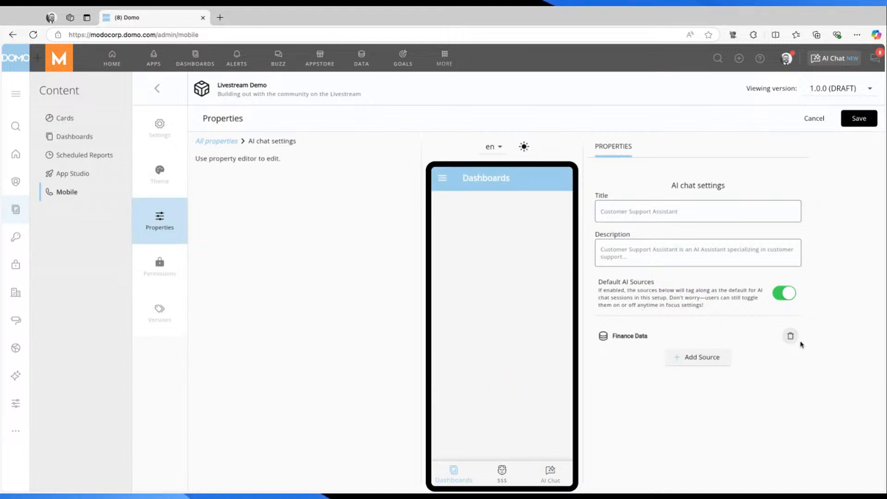
Step: Return to the list of all properties and save the Livestream Demo configuration's property changes
{"action": "left_click", "coordinate": [222, 144]}
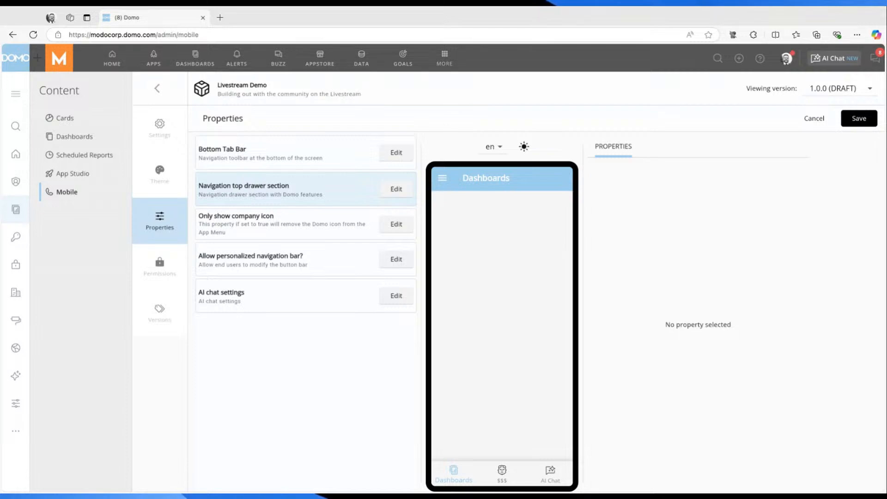
{"action": "left_click", "coordinate": [159, 264]}
{"action": "left_click", "coordinate": [855, 119]}
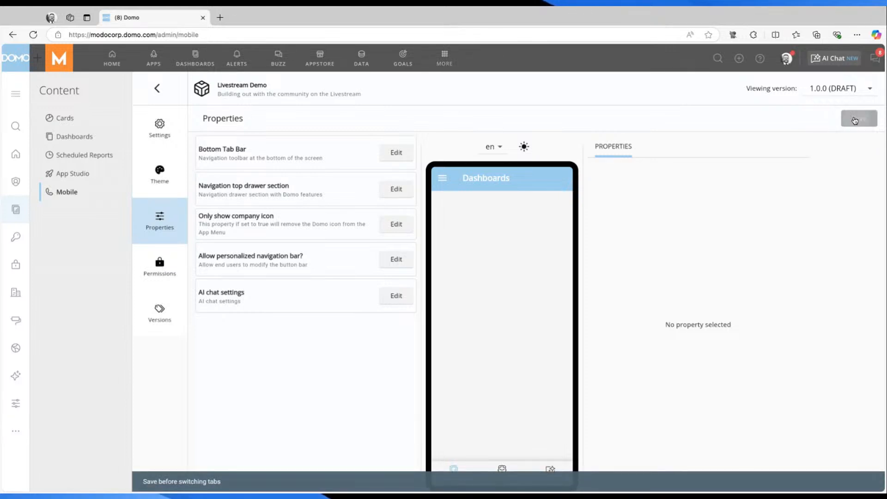
Step: Add the Development group to the Livestream Demo permissions with View access and save
{"action": "left_click", "coordinate": [158, 265]}
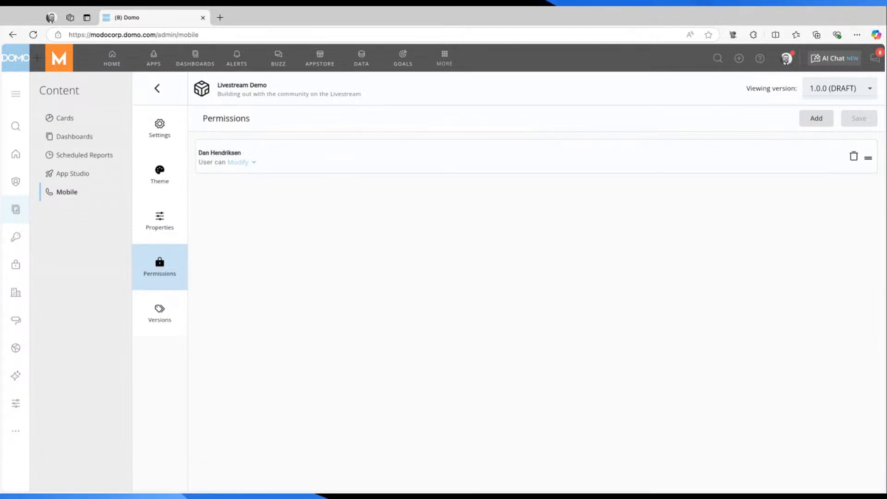
{"action": "left_click", "coordinate": [816, 119]}
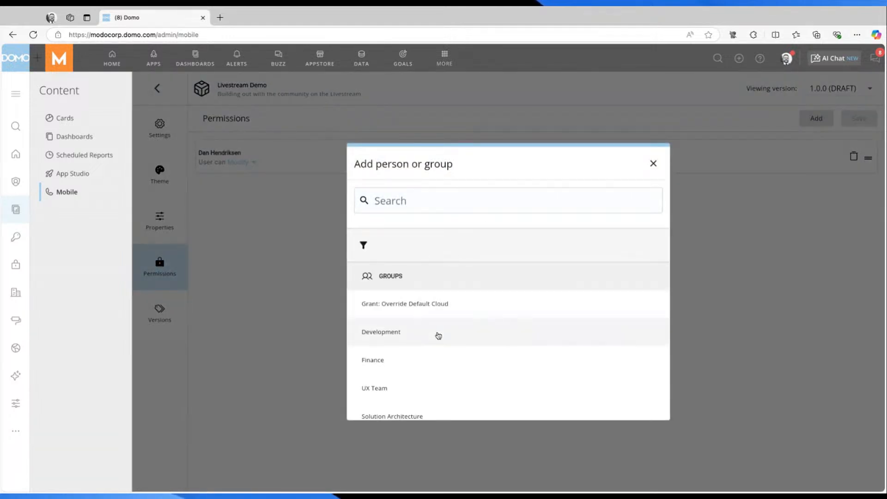
{"action": "left_click", "coordinate": [413, 331]}
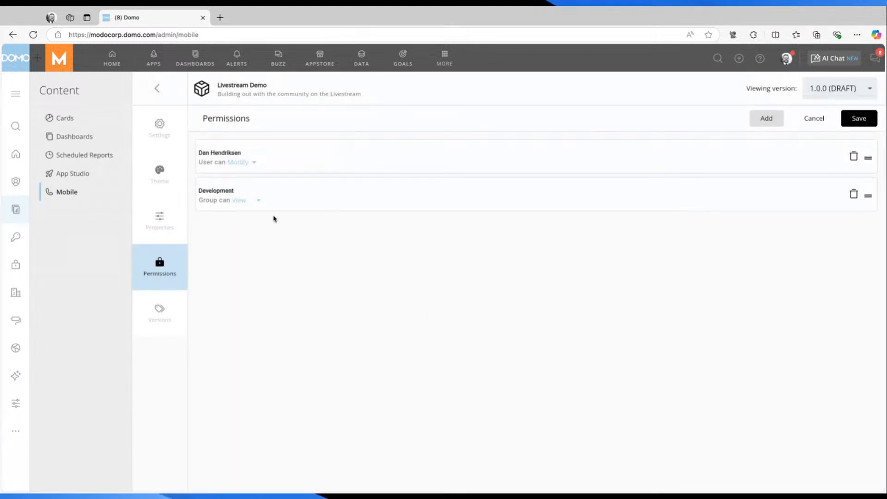
{"action": "left_click", "coordinate": [257, 200]}
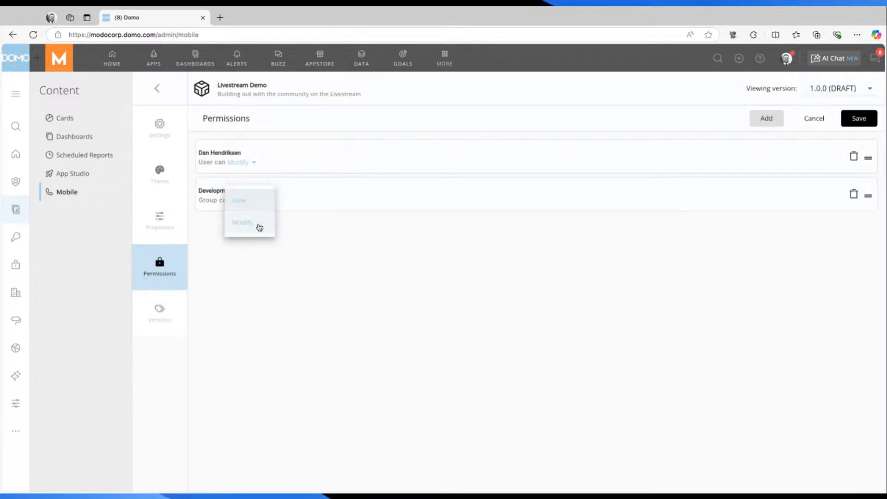
{"action": "left_click", "coordinate": [347, 234]}
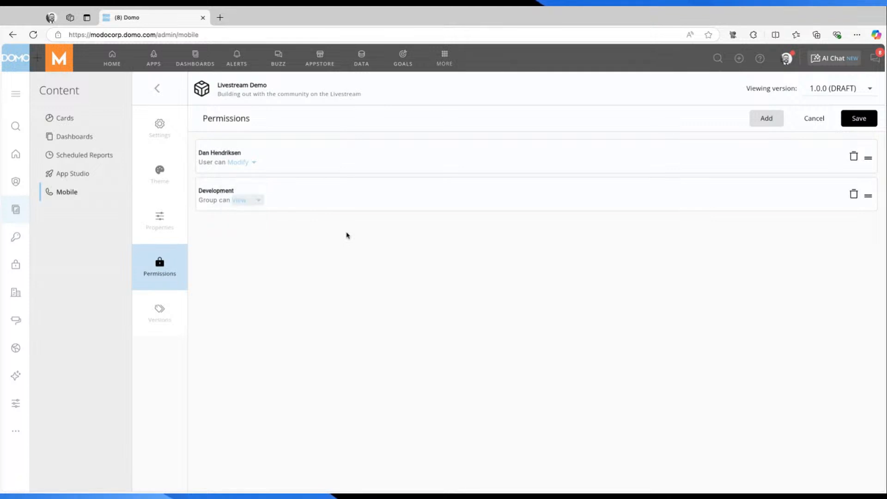
{"action": "left_click", "coordinate": [855, 121]}
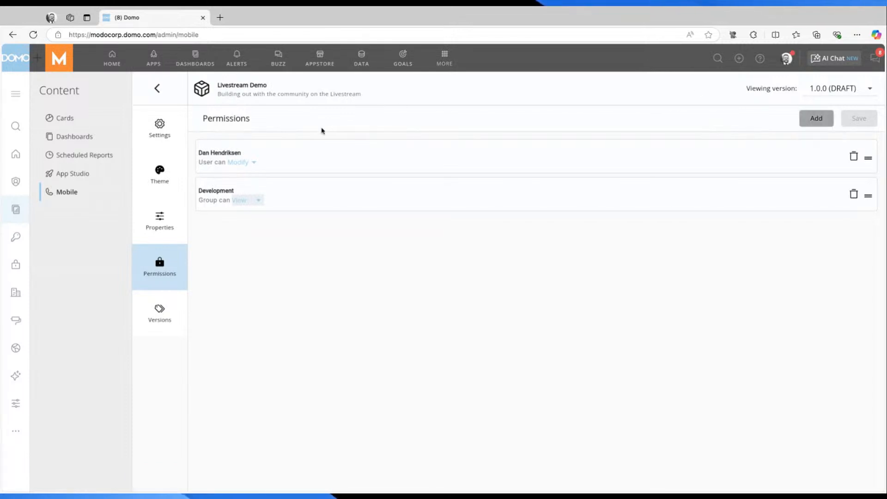
Step: Return to the configurations list and preview the Finance Exec configuration's navigation drawer
{"action": "left_click", "coordinate": [156, 89]}
{"action": "left_click", "coordinate": [319, 205]}
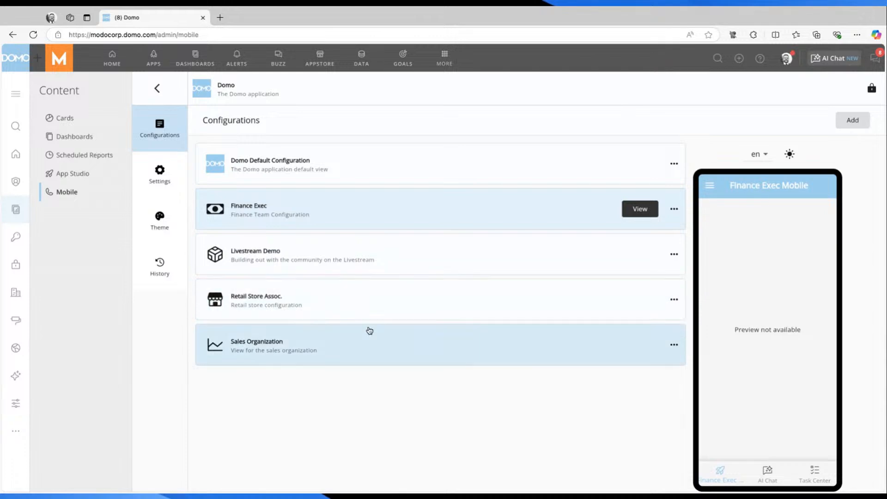
{"action": "left_click", "coordinate": [710, 185]}
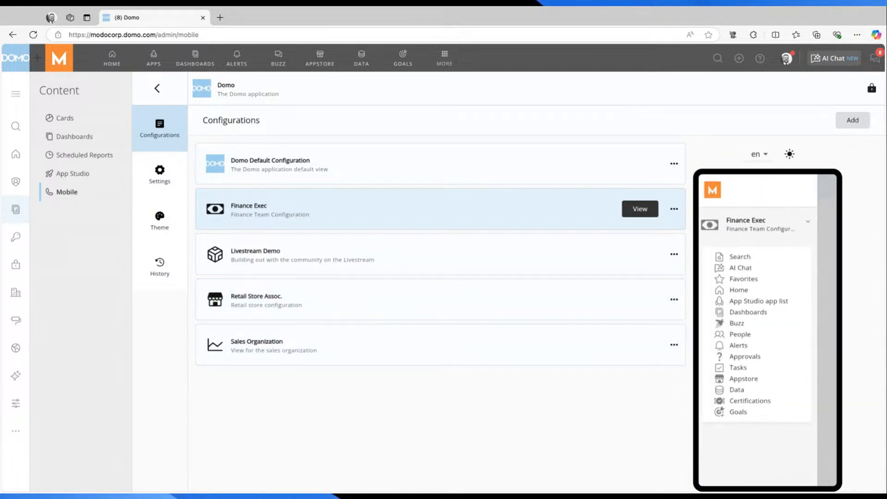
{"action": "left_click", "coordinate": [830, 194]}
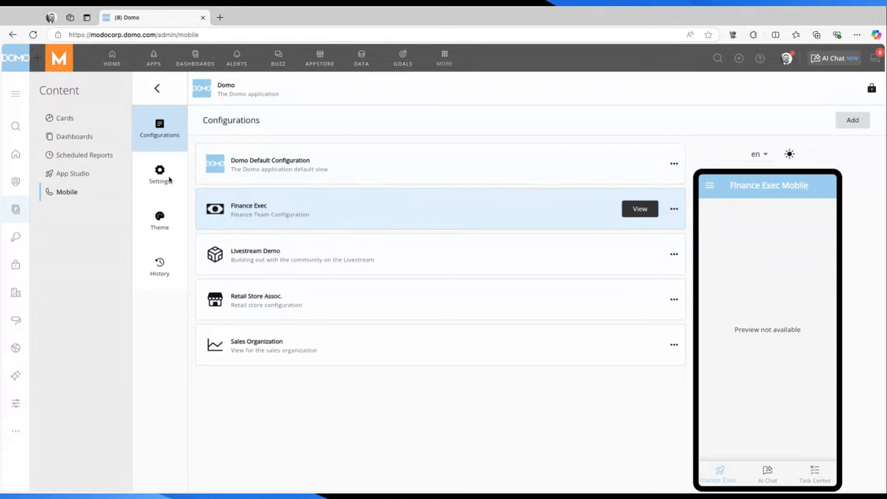
Step: Remove the Development group from the Livestream Demo configuration's permissions and save
{"action": "left_click", "coordinate": [363, 258]}
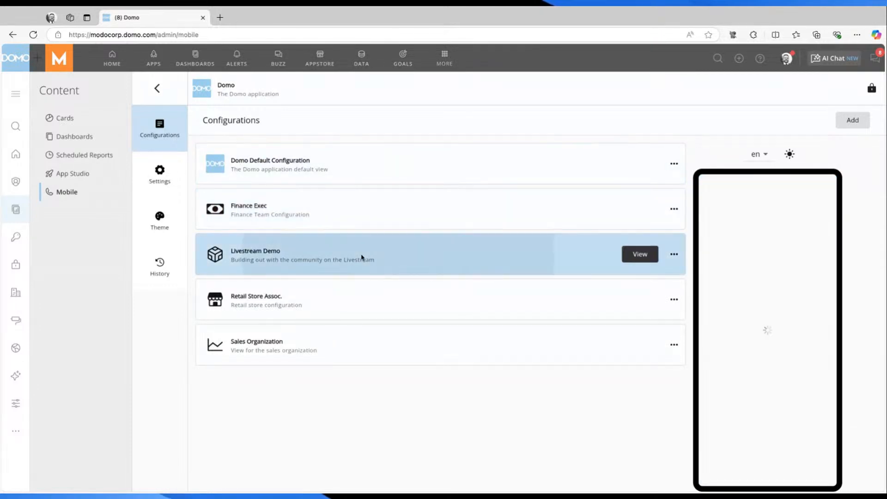
{"action": "left_click", "coordinate": [649, 254]}
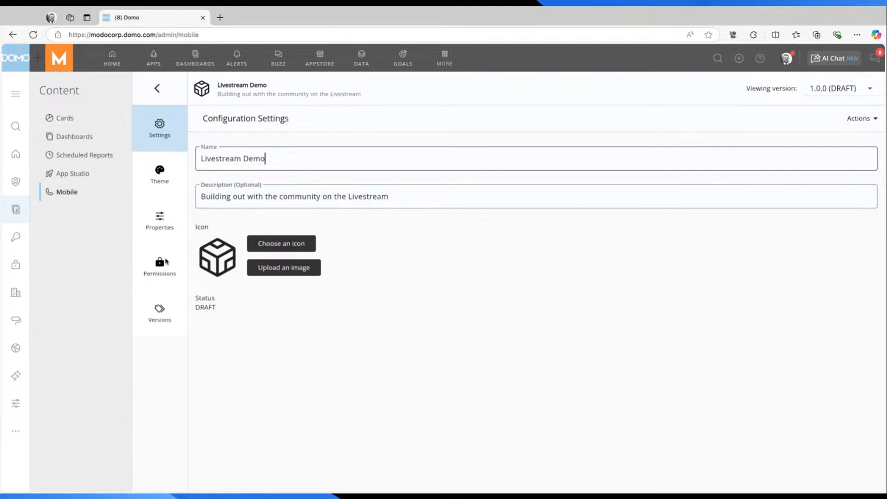
{"action": "left_click", "coordinate": [164, 262]}
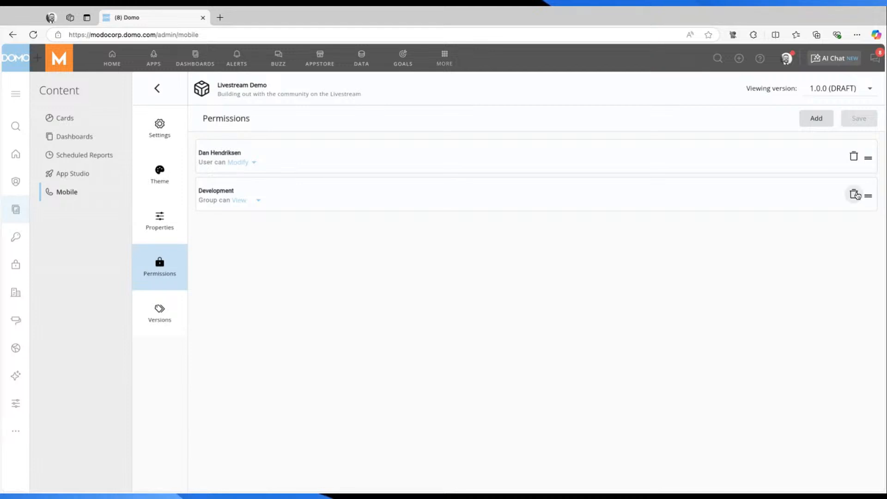
{"action": "left_click", "coordinate": [854, 195]}
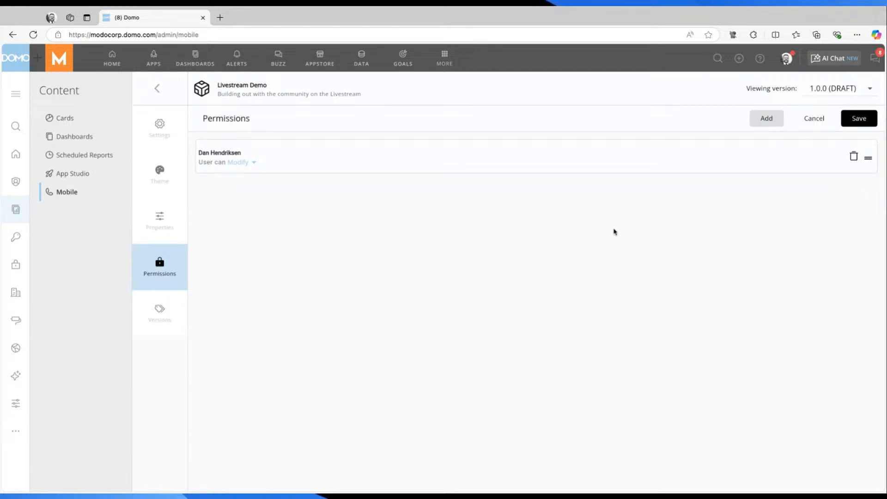
{"action": "left_click", "coordinate": [859, 119]}
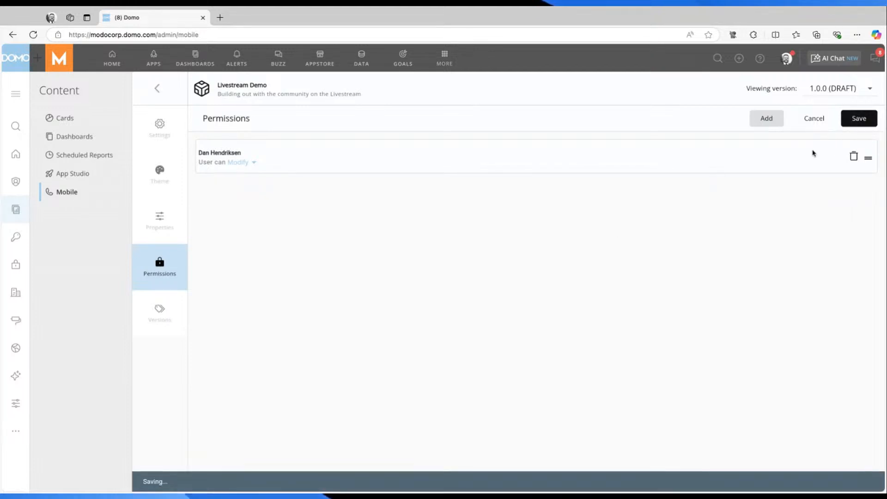
Step: Review the Livestream Demo version list and the available version actions, then return to the configurations list
{"action": "left_click", "coordinate": [159, 309]}
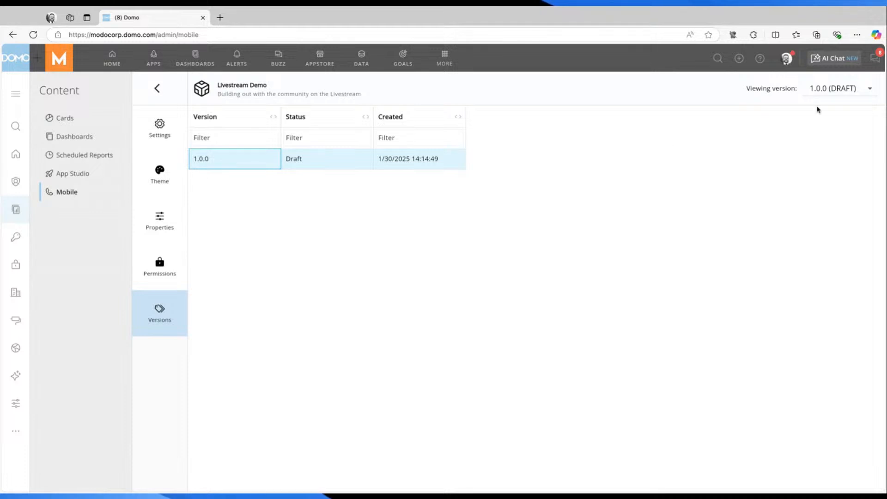
{"action": "left_click", "coordinate": [159, 132]}
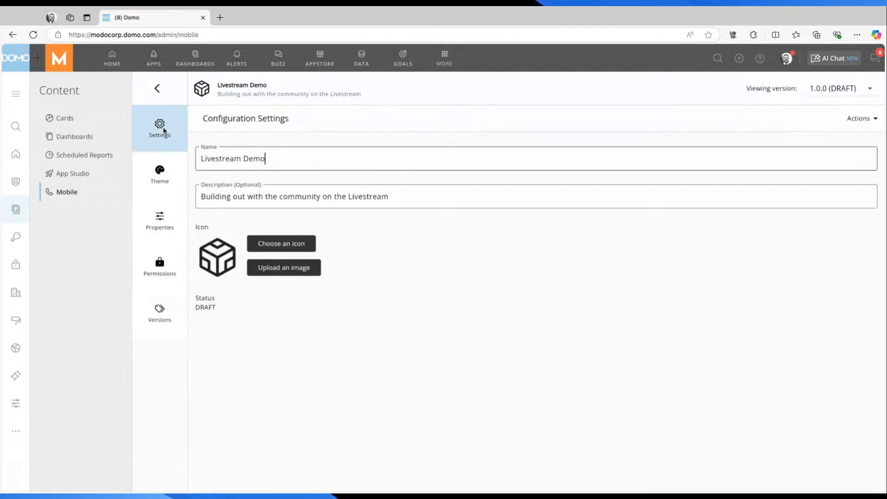
{"action": "left_click", "coordinate": [869, 122]}
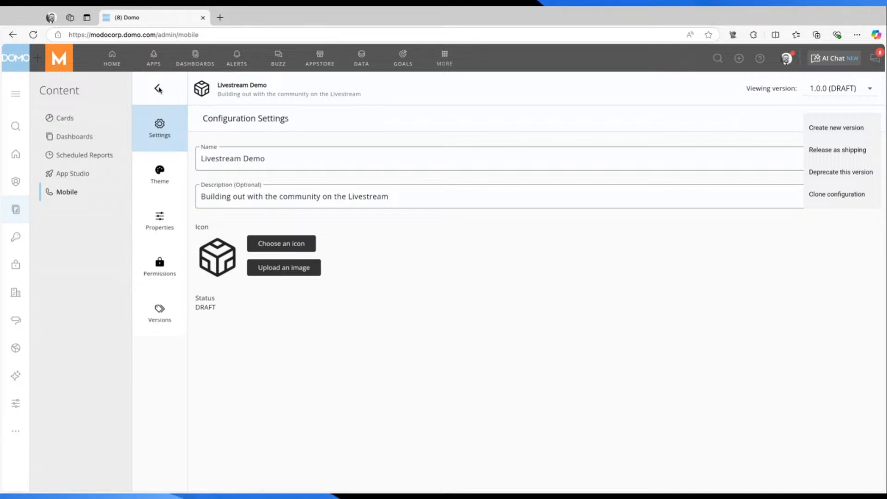
{"action": "left_click", "coordinate": [159, 90]}
{"action": "left_click", "coordinate": [158, 89]}
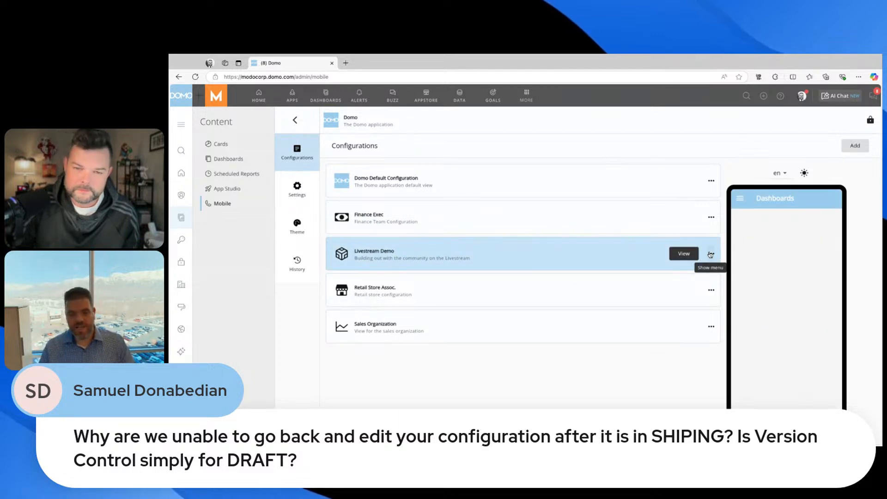
Step: Create a new version 1.0.1 of the Livestream Demo configuration, keeping its title and description
{"action": "left_click", "coordinate": [684, 256]}
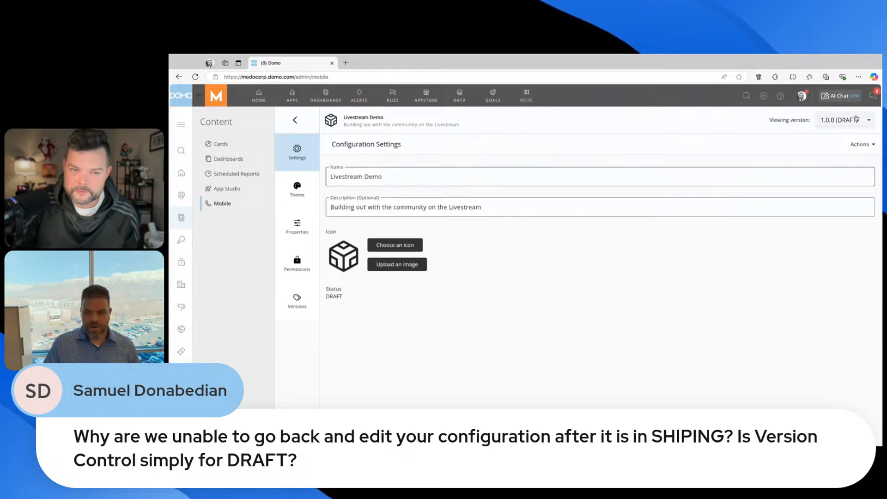
{"action": "left_click", "coordinate": [861, 144]}
{"action": "left_click", "coordinate": [846, 153]}
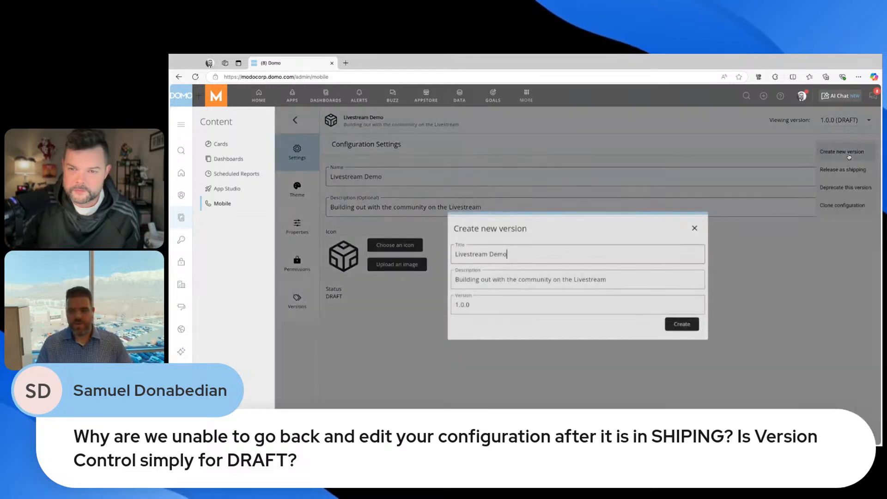
{"action": "left_click", "coordinate": [616, 308]}
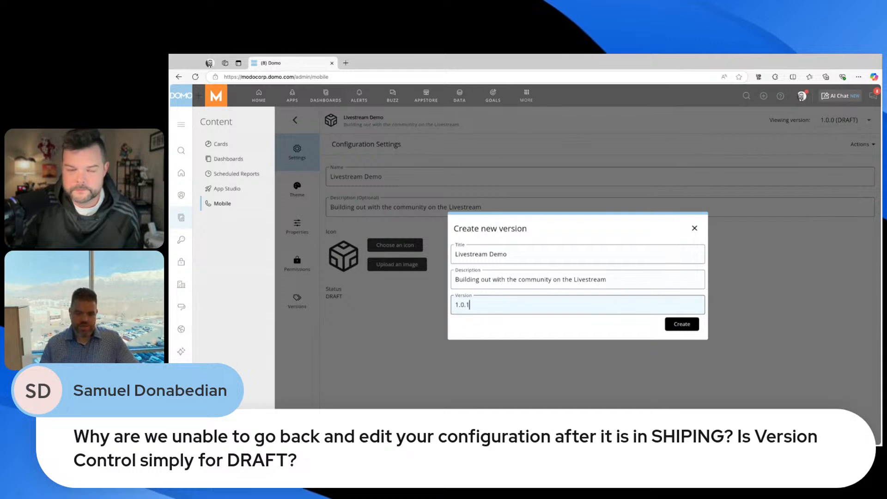
{"action": "left_click", "coordinate": [682, 324]}
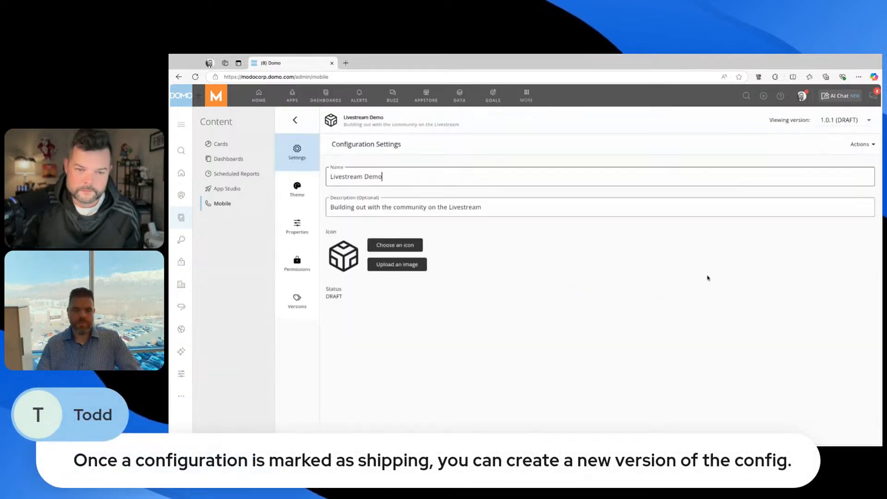
Step: Switch the viewed Livestream Demo version to the 1.0.0 draft and back to 1.0.1
{"action": "left_click", "coordinate": [850, 121]}
{"action": "left_click", "coordinate": [851, 142]}
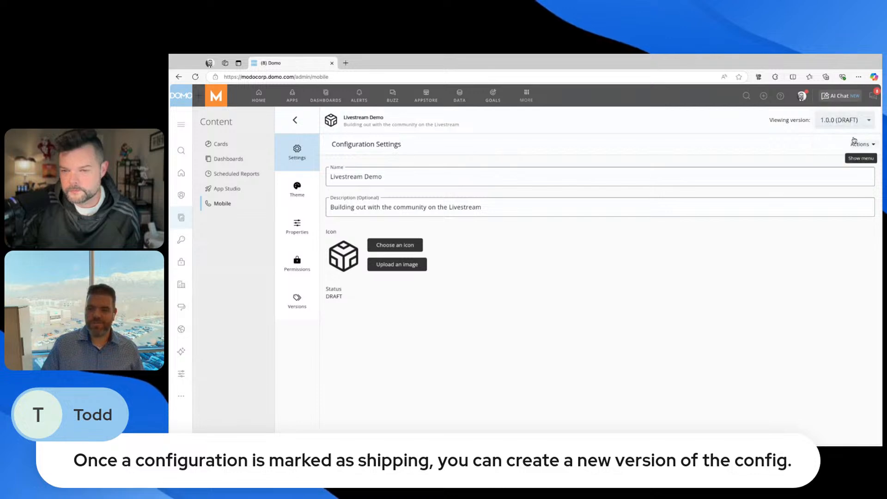
{"action": "left_click", "coordinate": [845, 122]}
{"action": "left_click", "coordinate": [844, 123]}
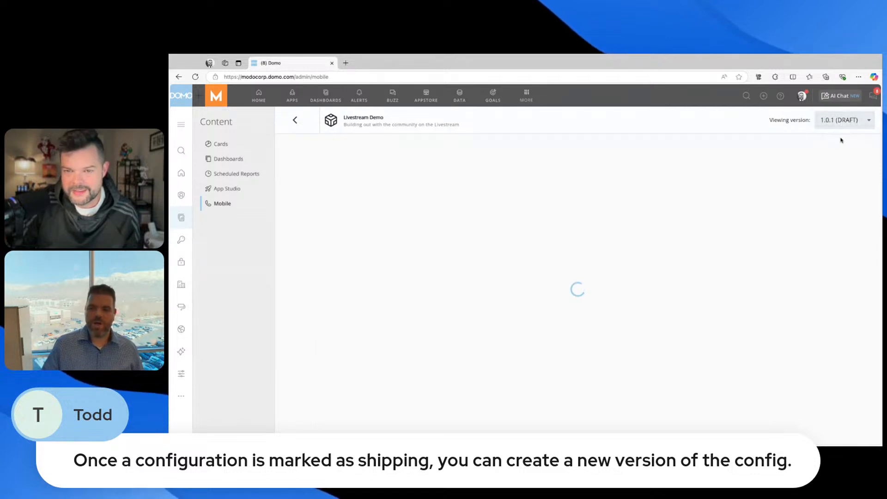